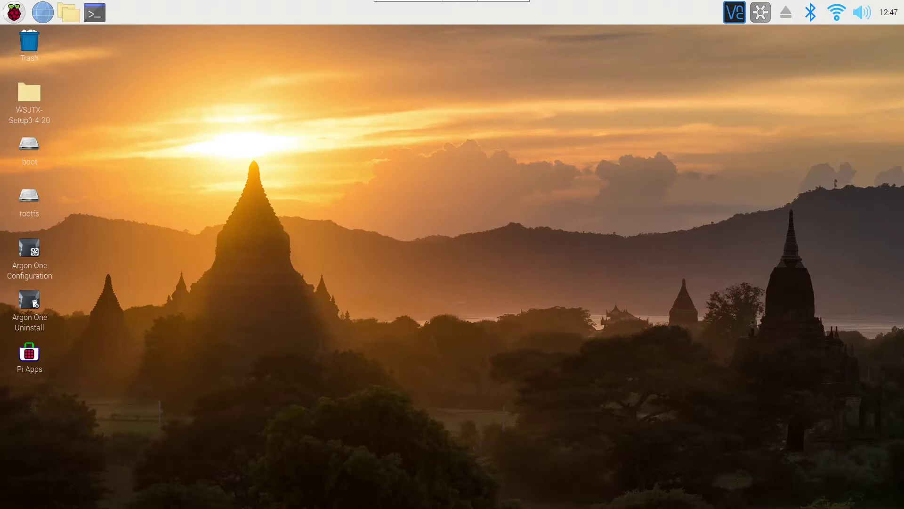
# Search the web for gridtracker in Chromium and open the Home of GridTracker site, shifting the browser window toward the desktop's centre.
pyautogui.click(42, 12)
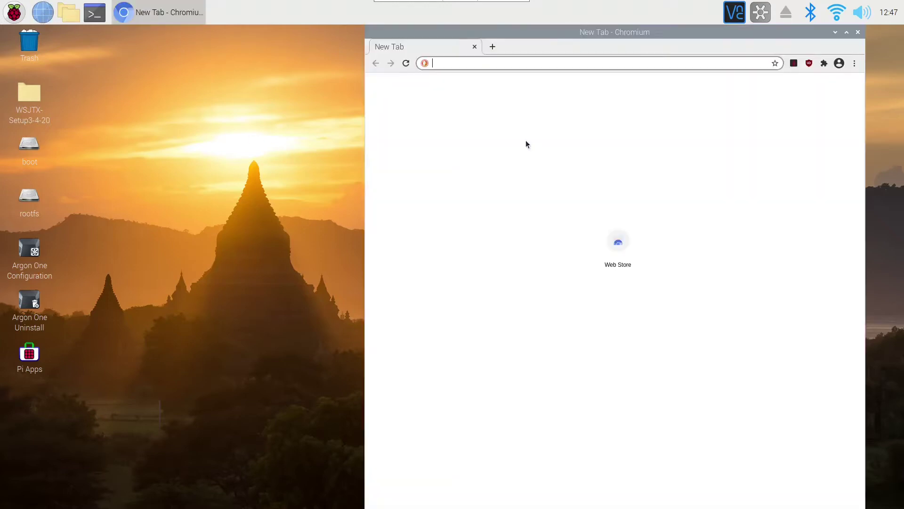
pyautogui.write('g')
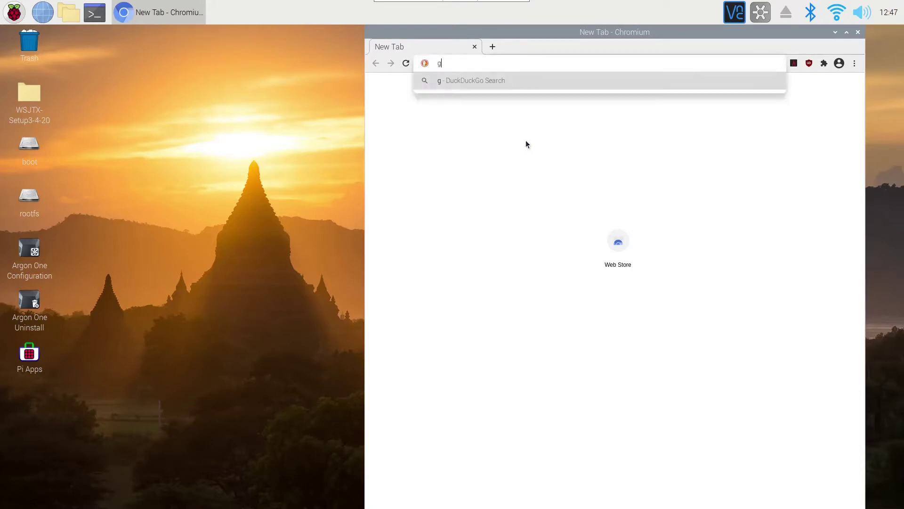
pyautogui.write('ridtracker')
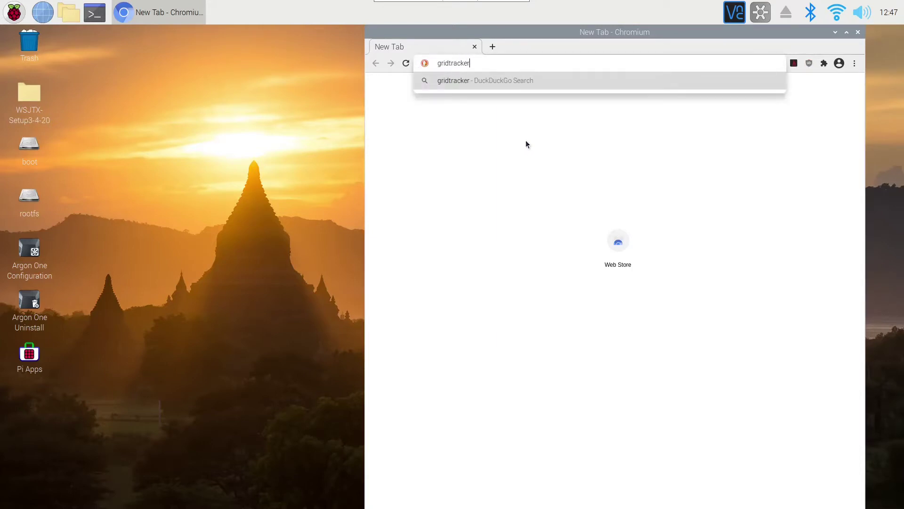
pyautogui.press('Return')
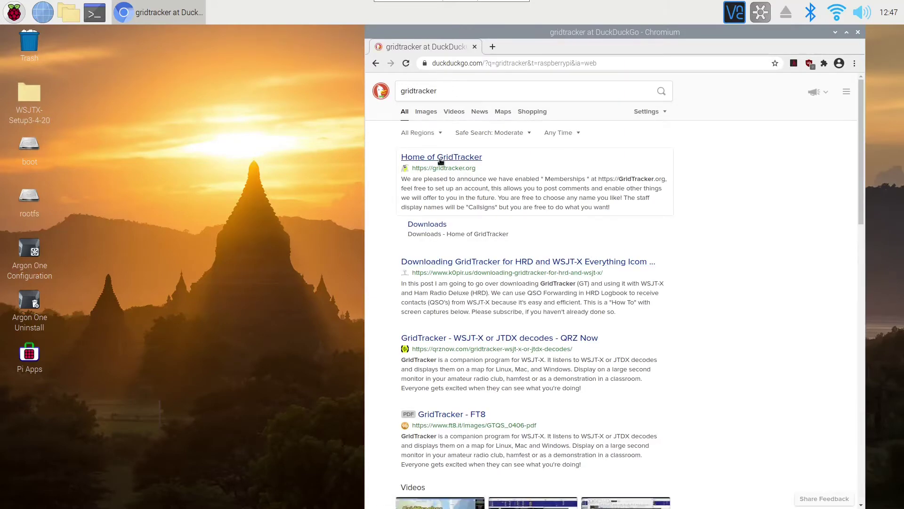
pyautogui.click(441, 159)
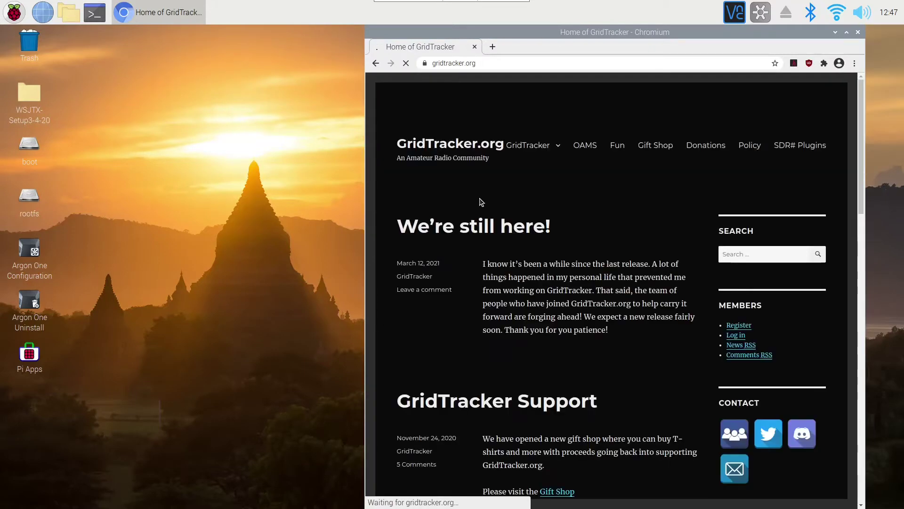
pyautogui.moveTo(571, 36); pyautogui.dragTo(398, 28)
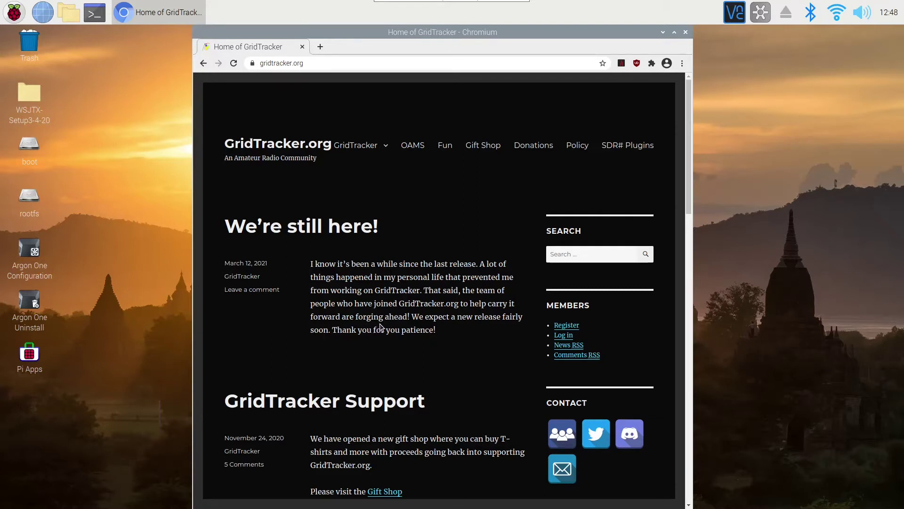
# Look over the GridTracker home page posts and go to the site's Downloads page.
pyautogui.scroll(-3, 379, 356)
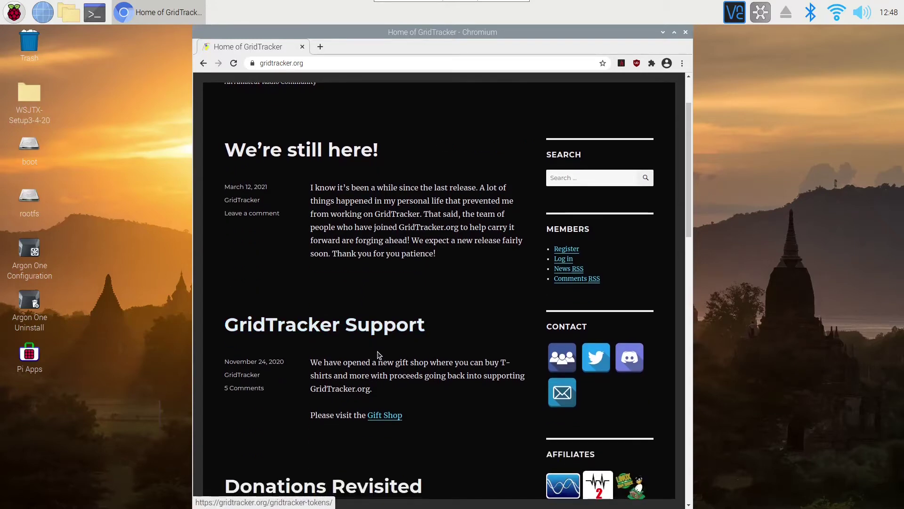
pyautogui.scroll(-3, 382, 356)
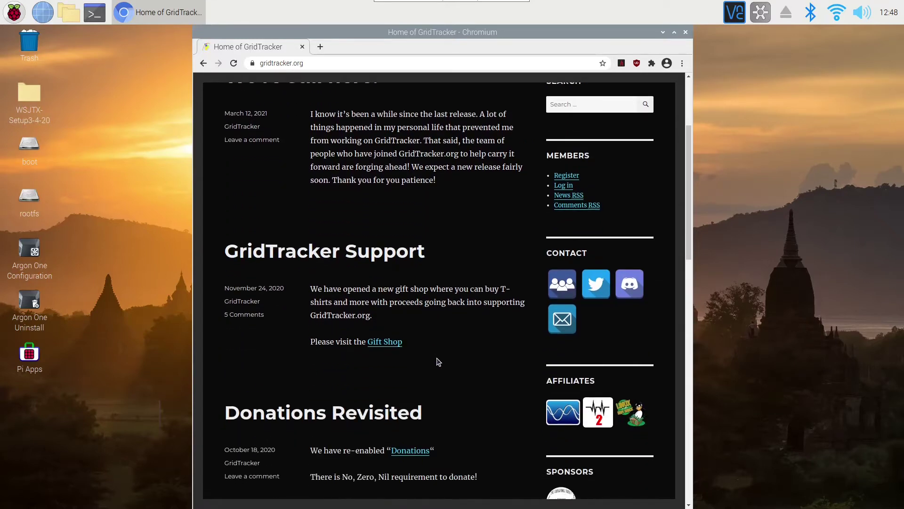
pyautogui.scroll(-4, 438, 361)
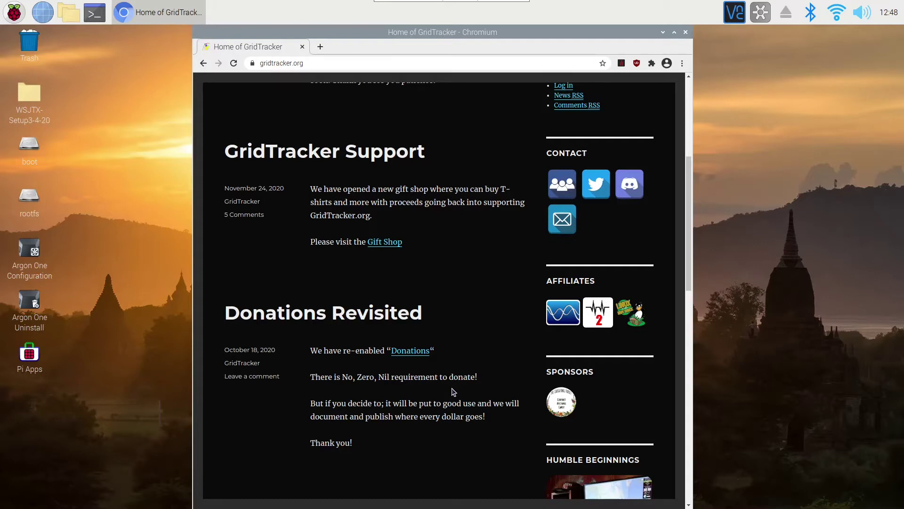
pyautogui.scroll(8, 454, 391)
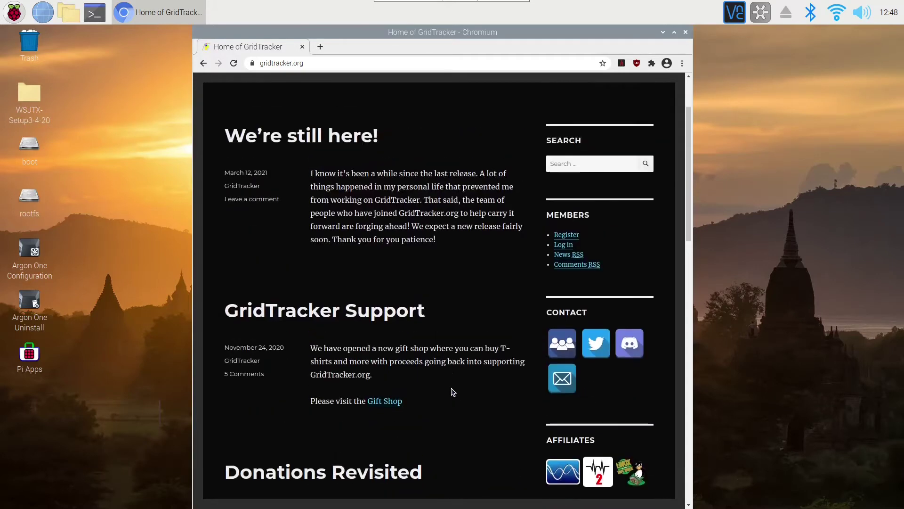
pyautogui.scroll(2, 450, 388)
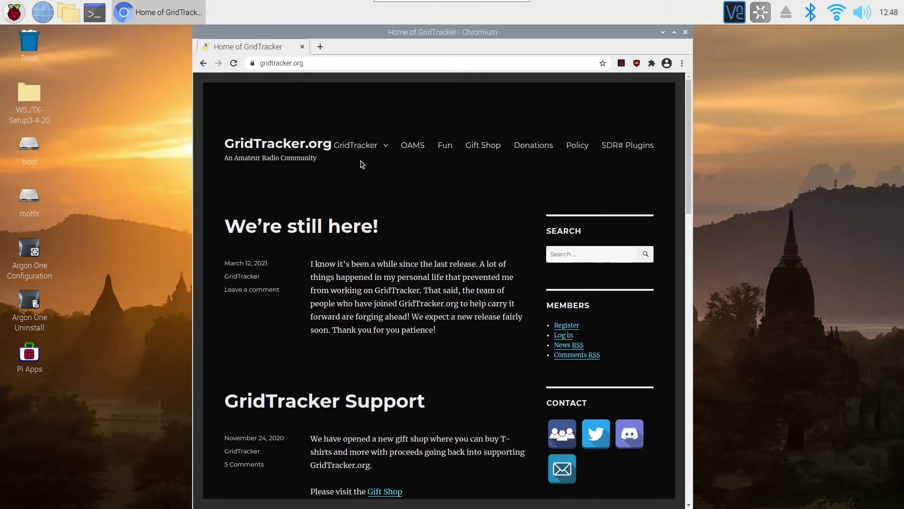
pyautogui.moveTo(375, 145)
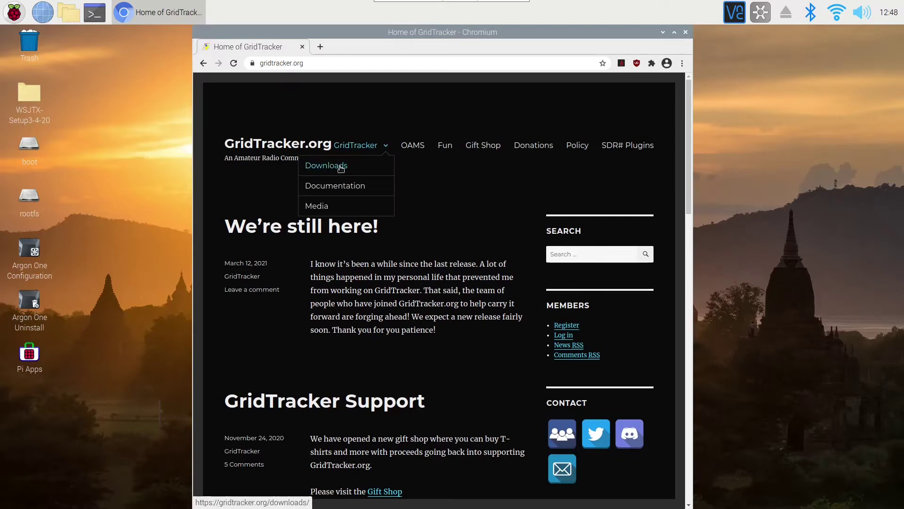
pyautogui.click(342, 168)
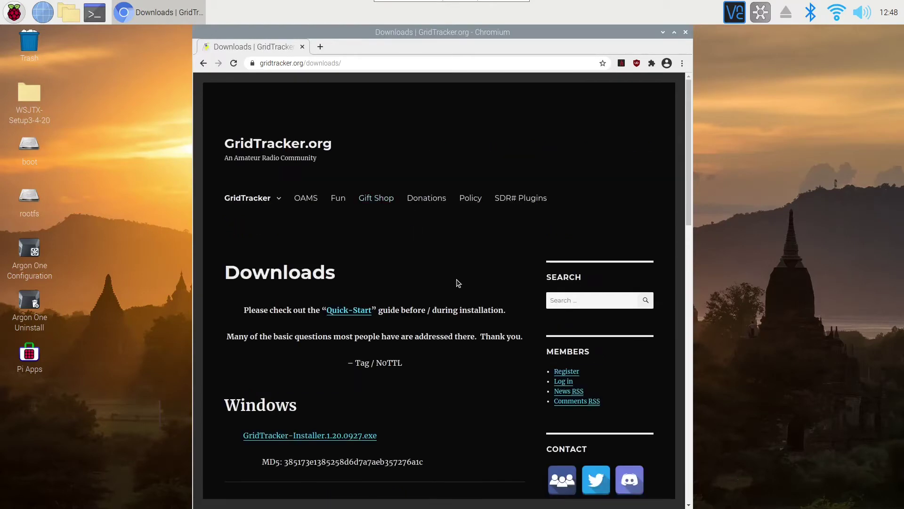
# Download GridTracker-Linux-Arm-1.20.0927.tar.gz, the ARM 32 build for Raspberry Pi 3 & 4.
pyautogui.scroll(-4, 458, 288)
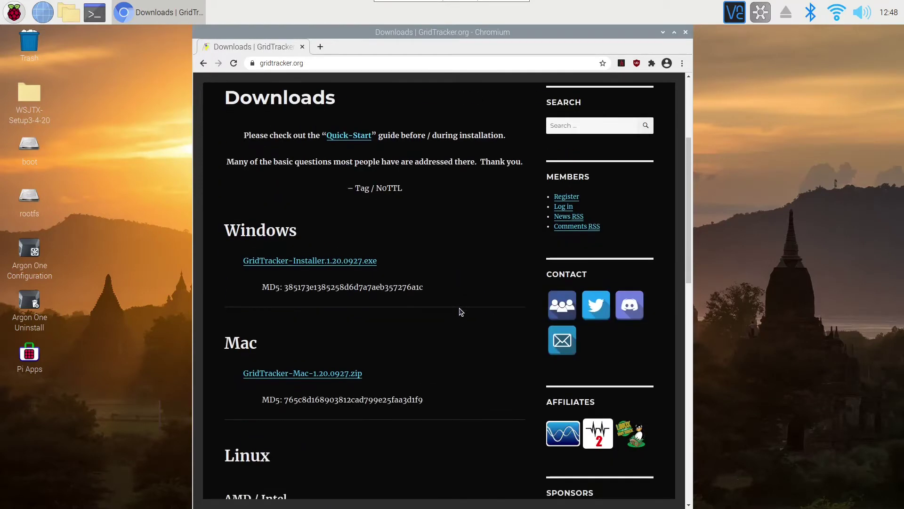
pyautogui.scroll(-4, 461, 312)
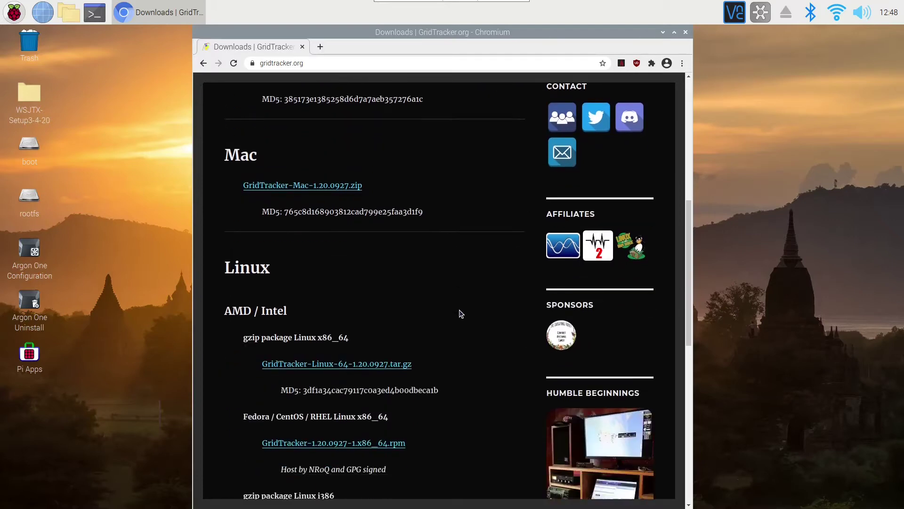
pyautogui.scroll(-3, 461, 314)
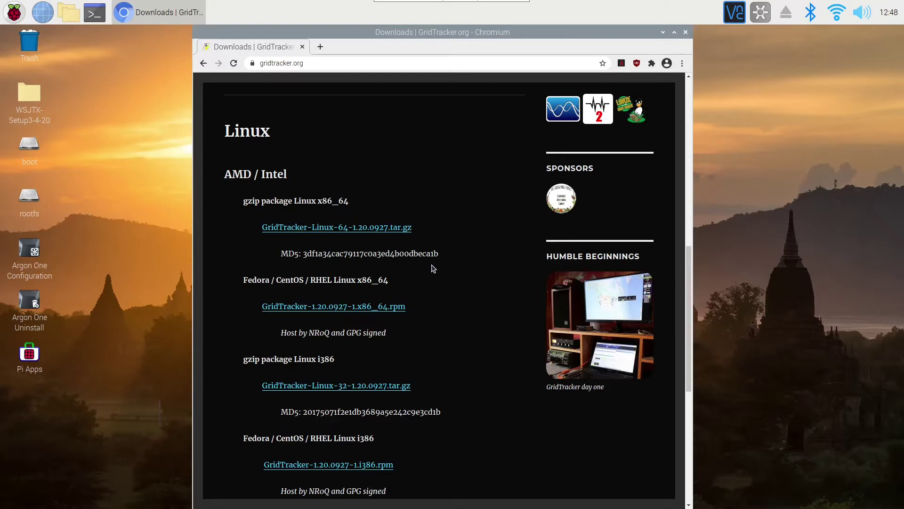
pyautogui.scroll(-1, 439, 344)
pyautogui.scroll(-3, 441, 346)
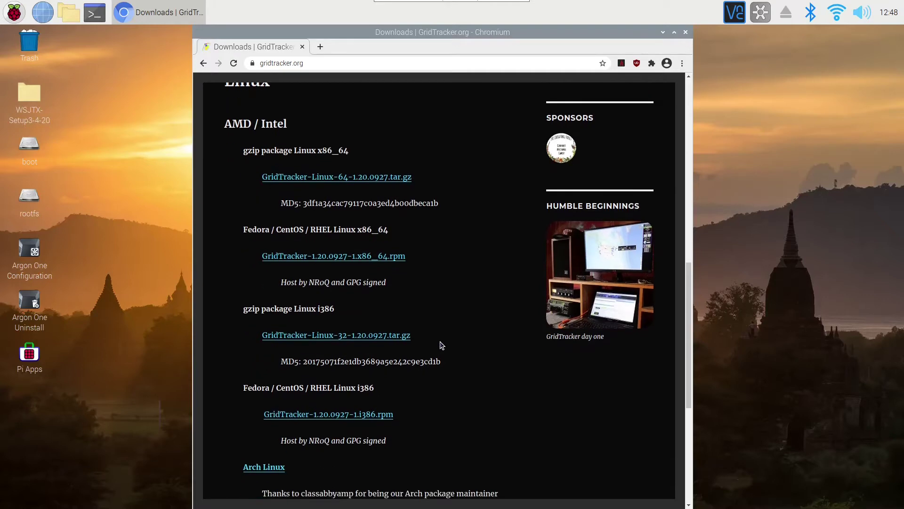
pyautogui.scroll(-3, 443, 346)
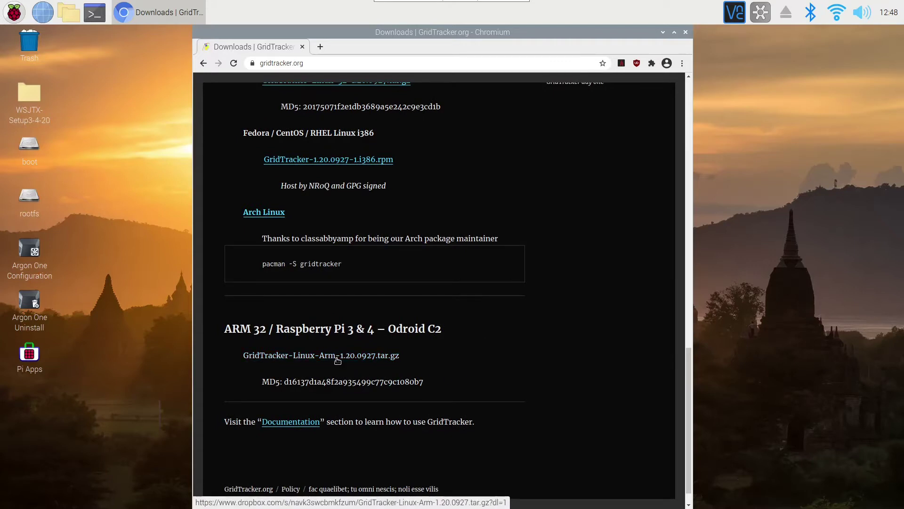
pyautogui.click(337, 360)
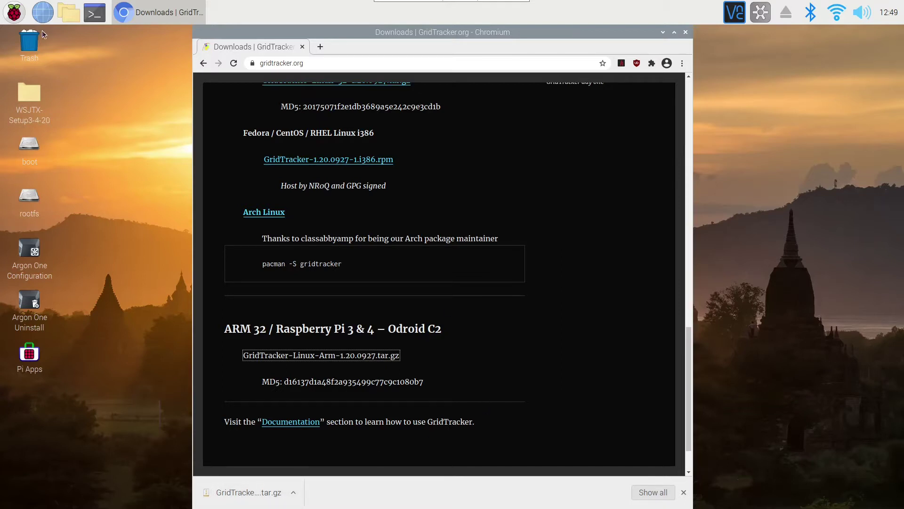
# In the file manager, extract the GridTracker-Linux-Arm-1.20.0927.tar.gz archive in place within /home/pi/Downloads.
pyautogui.click(67, 15)
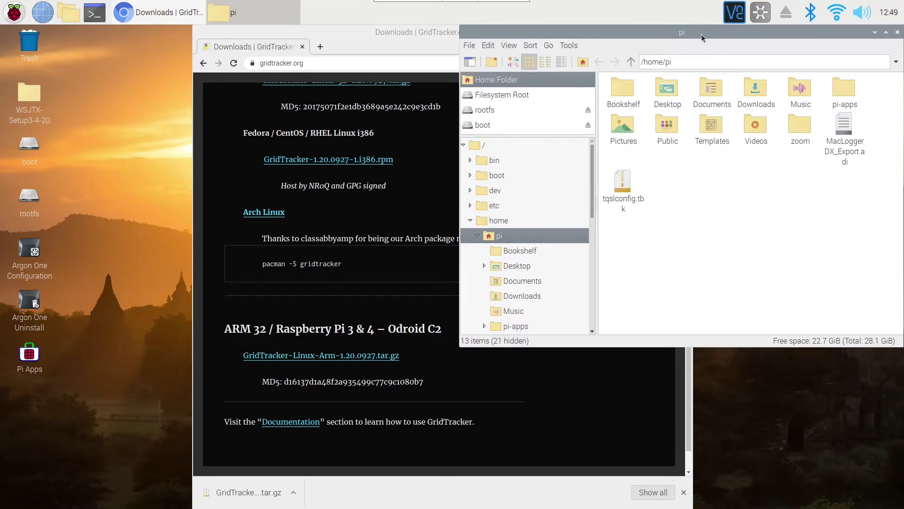
pyautogui.moveTo(702, 34); pyautogui.dragTo(525, 49)
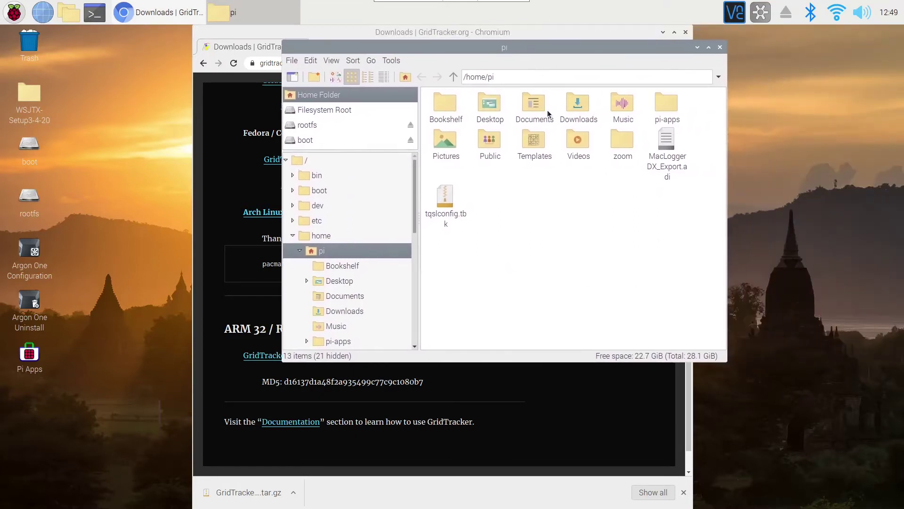
pyautogui.doubleClick(578, 100)
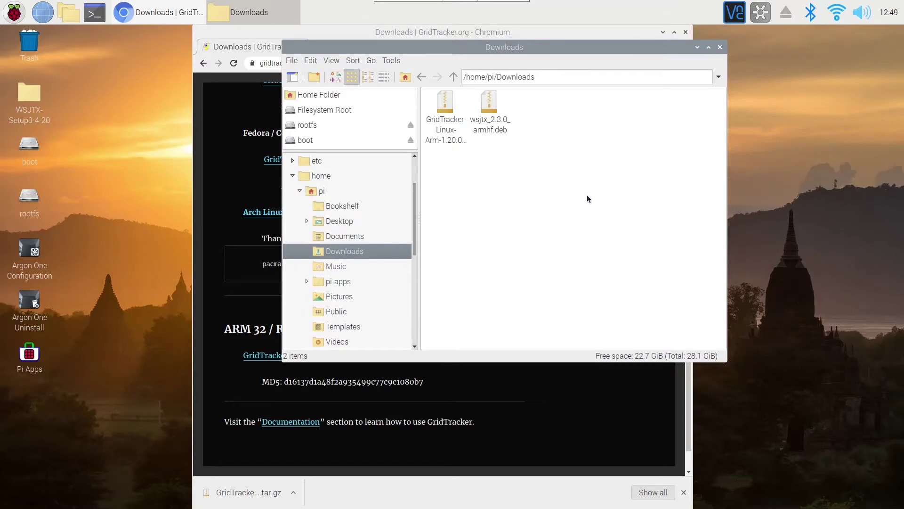
pyautogui.click(443, 105)
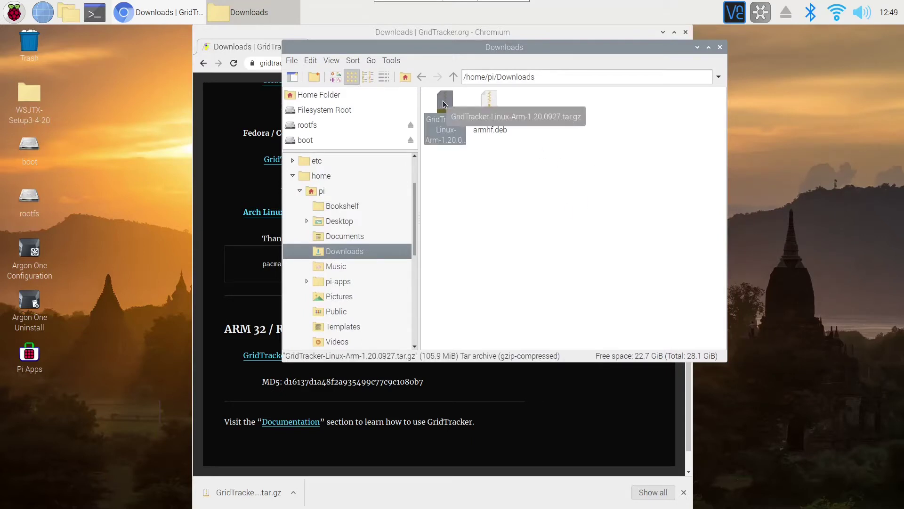
pyautogui.rightClick(443, 103)
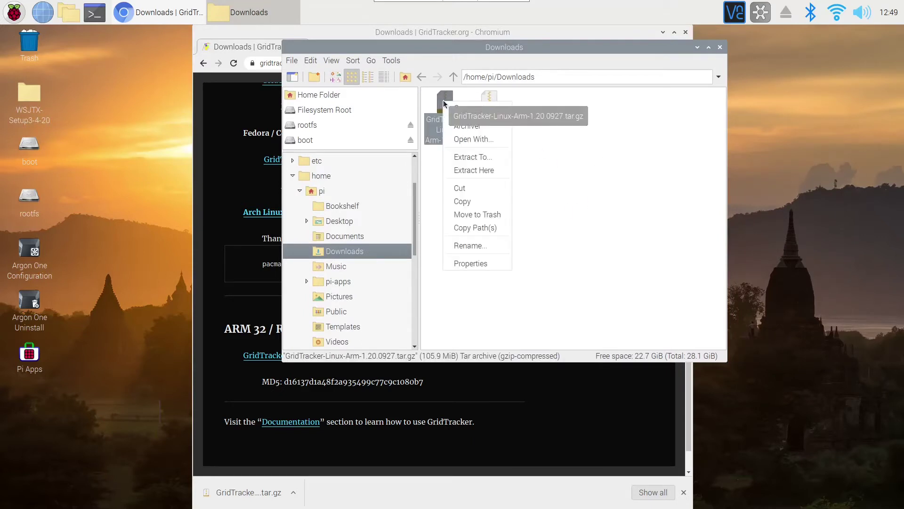
pyautogui.click(480, 171)
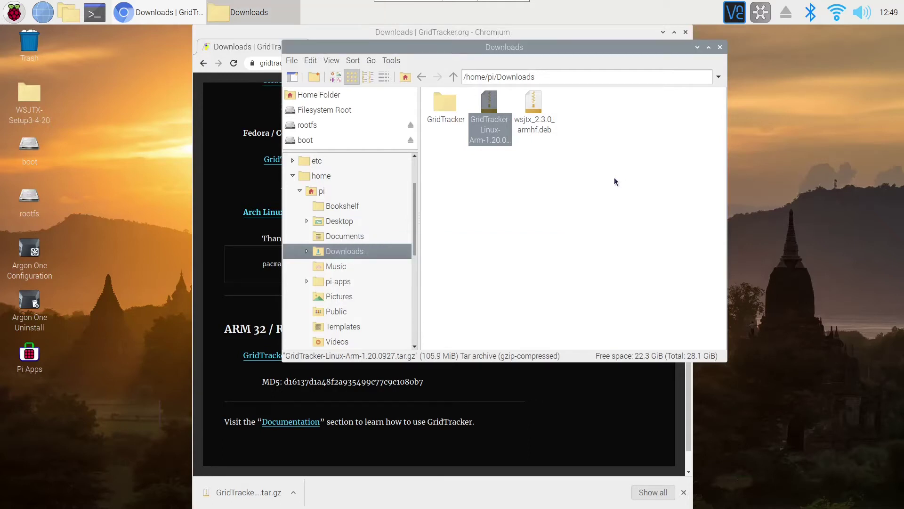
# Open the extracted GridTracker folder and view its README.txt for the desktop launcher instructions.
pyautogui.click(445, 106)
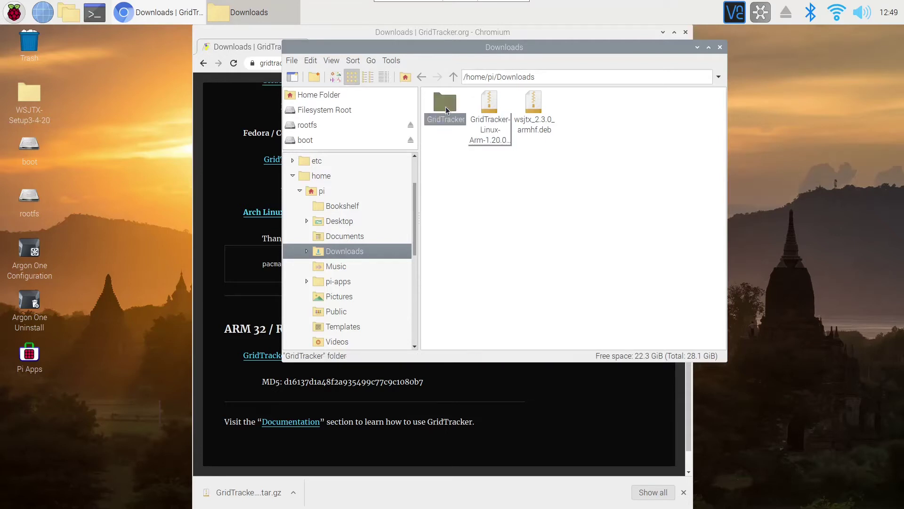
pyautogui.rightClick(446, 109)
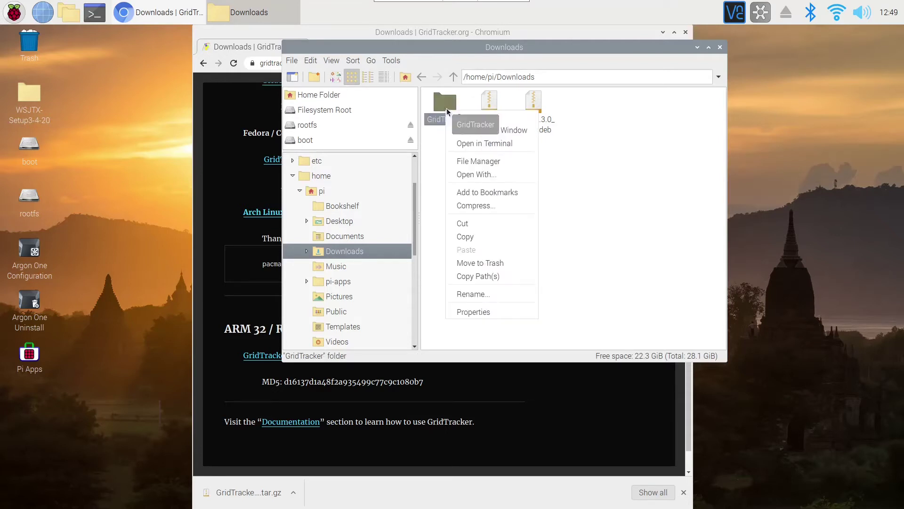
pyautogui.click(460, 119)
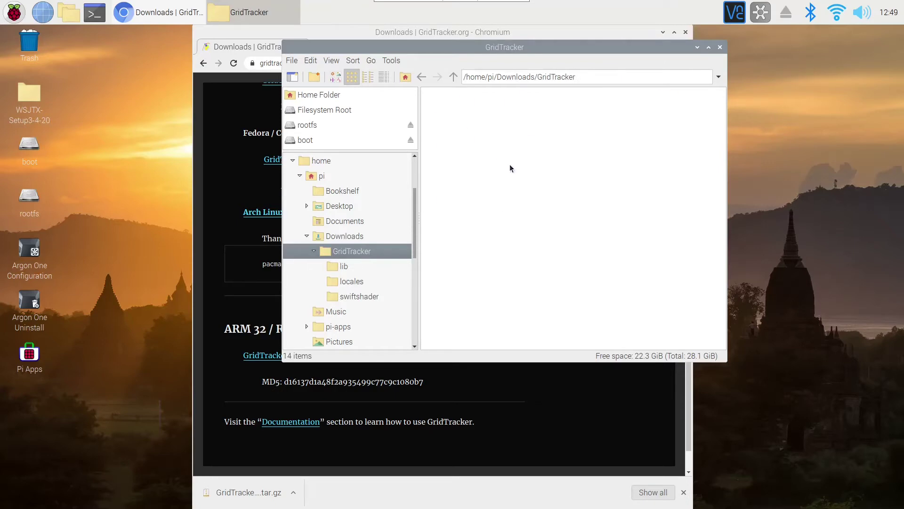
pyautogui.doubleClick(666, 149)
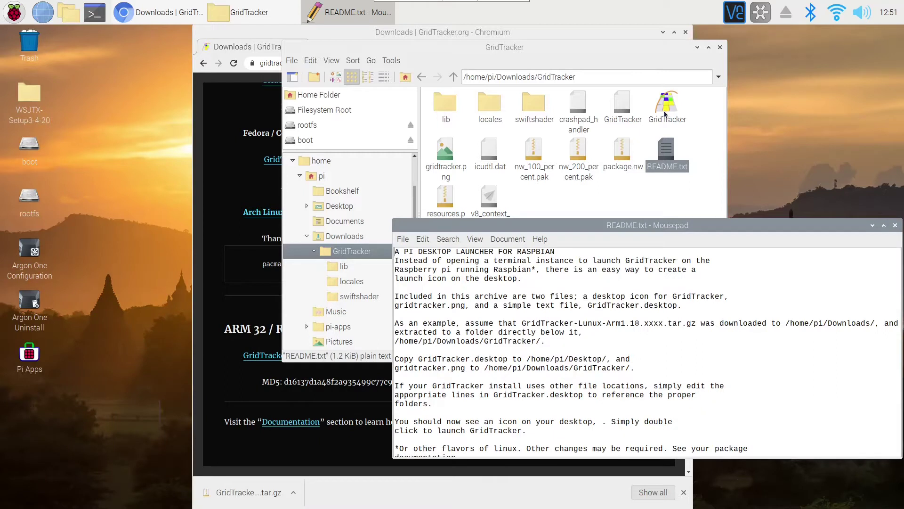
# Check the file properties of the GridTracker launcher to identify its full file name, and close them.
pyautogui.rightClick(665, 112)
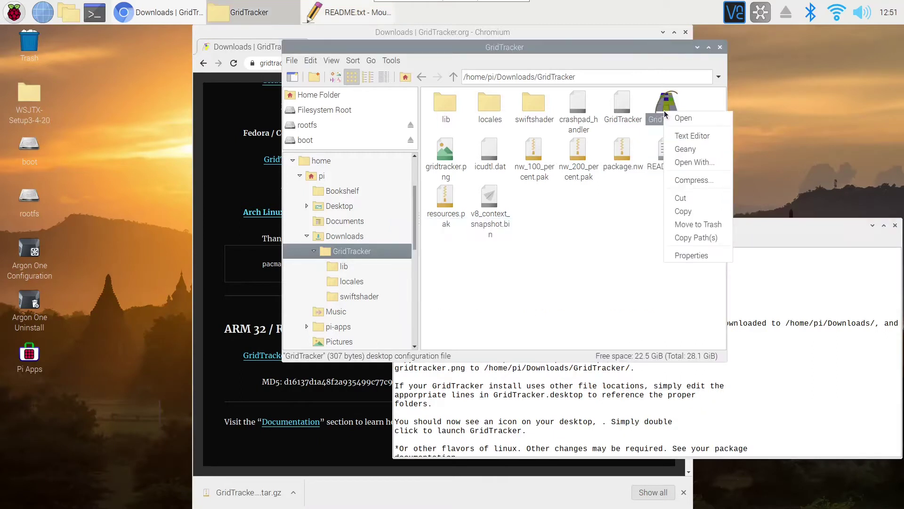
pyautogui.click(691, 256)
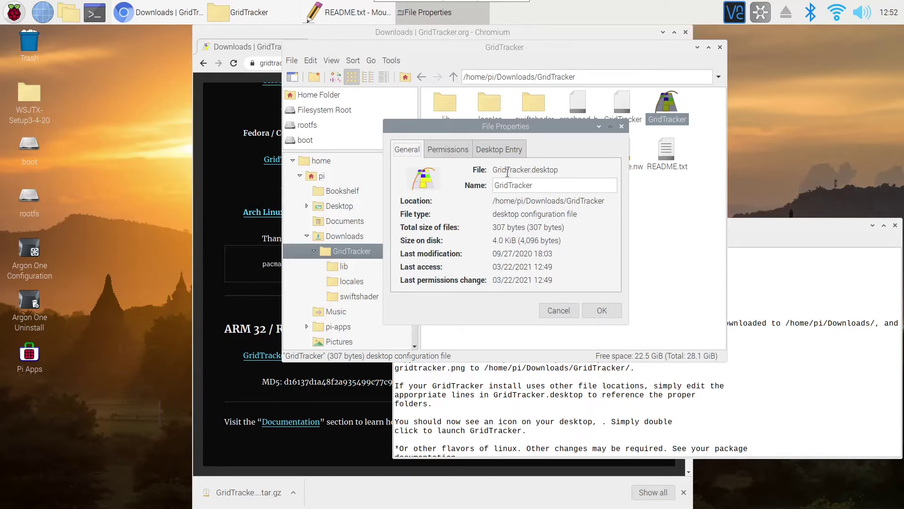
pyautogui.click(613, 312)
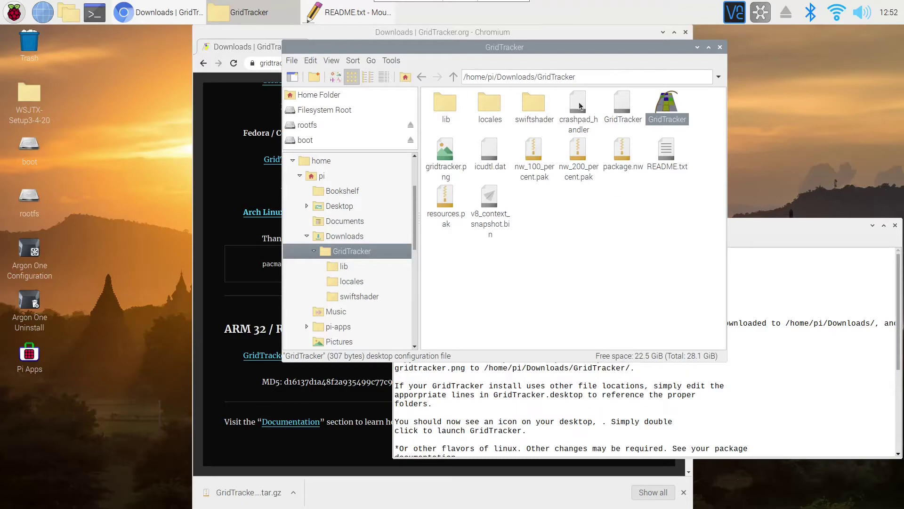
# Move the GridTracker.desktop launcher from the extracted folder to the Desktop folder, consulting README.txt for the instructions.
pyautogui.moveTo(517, 49); pyautogui.dragTo(458, 59)
pyautogui.click(787, 242)
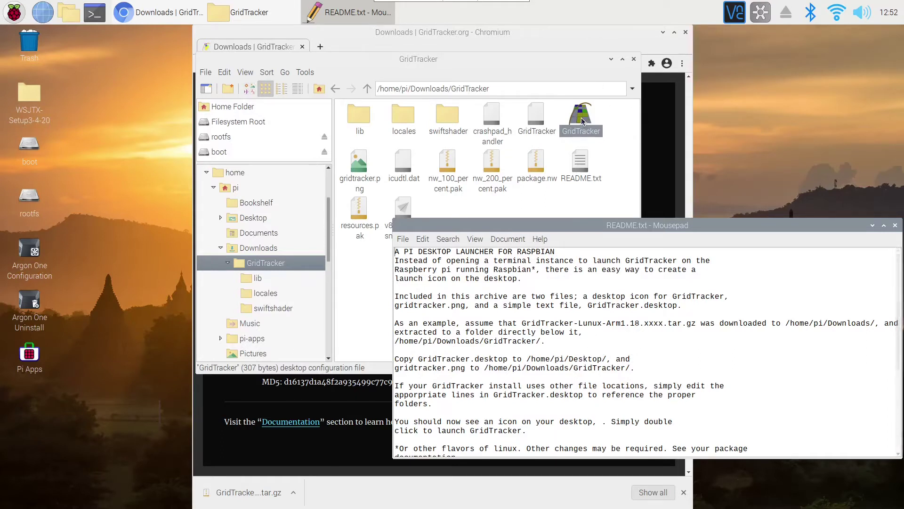
pyautogui.moveTo(583, 123); pyautogui.dragTo(250, 222)
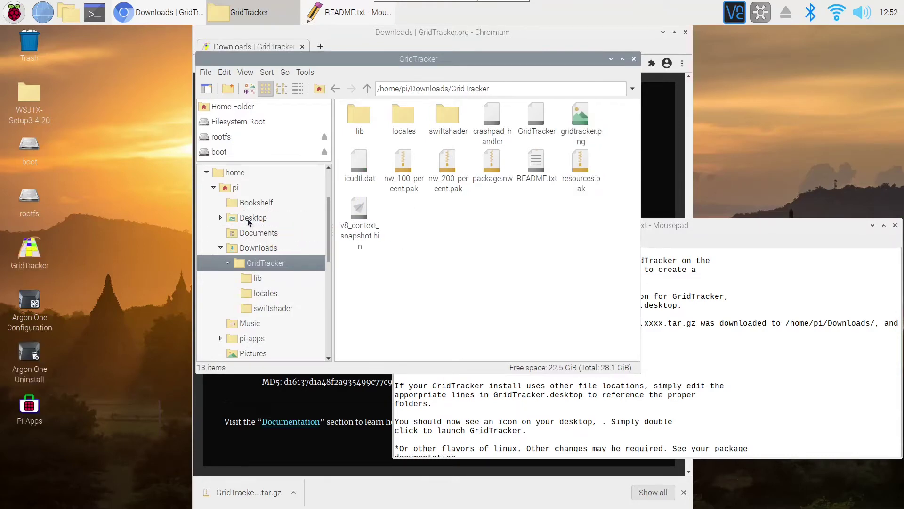
pyautogui.click(787, 262)
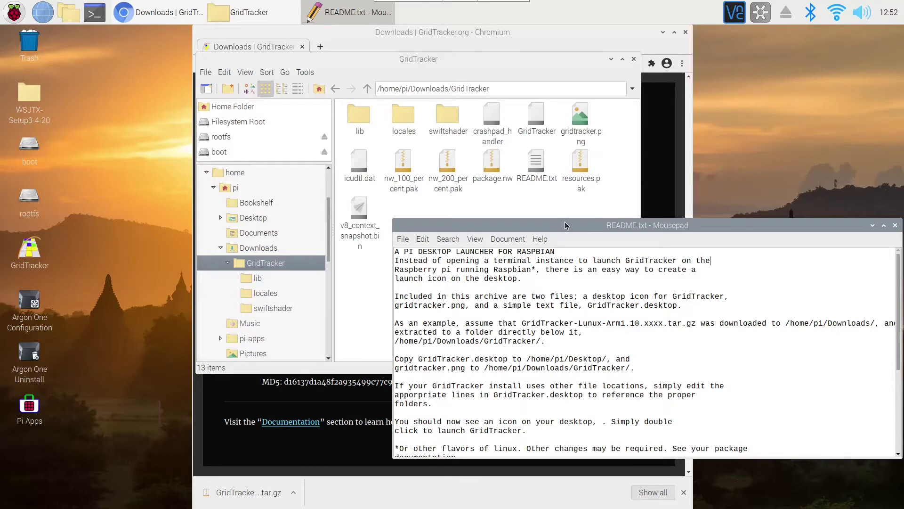
# Finish consulting the README, then launch CQRLOG and accept the download and installation of the new QSL managers database.
pyautogui.moveTo(566, 226); pyautogui.dragTo(492, 229)
pyautogui.scroll(-2, 518, 306)
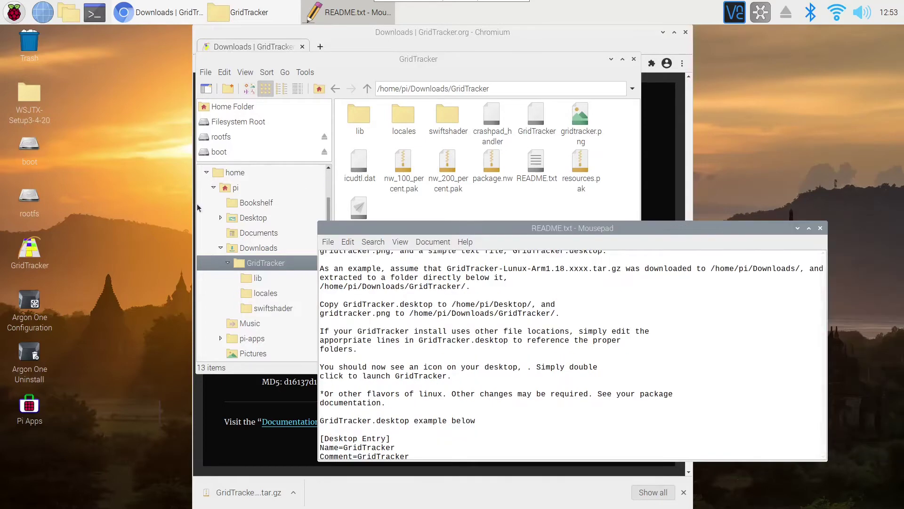
pyautogui.click(14, 17)
pyautogui.moveTo(44, 145)
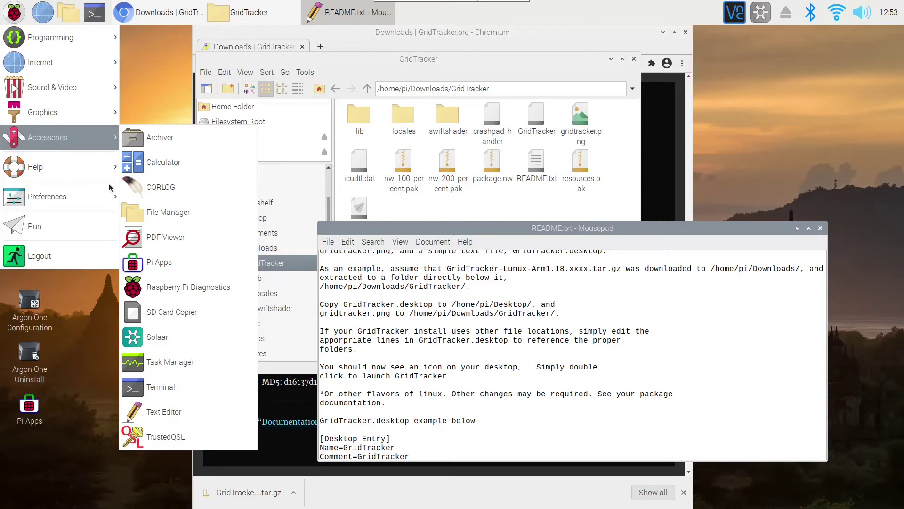
pyautogui.click(147, 186)
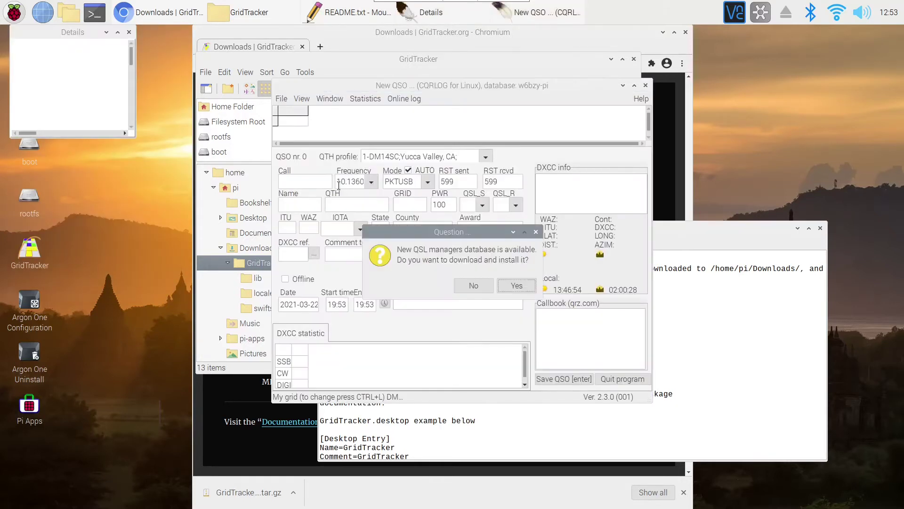
pyautogui.click(517, 286)
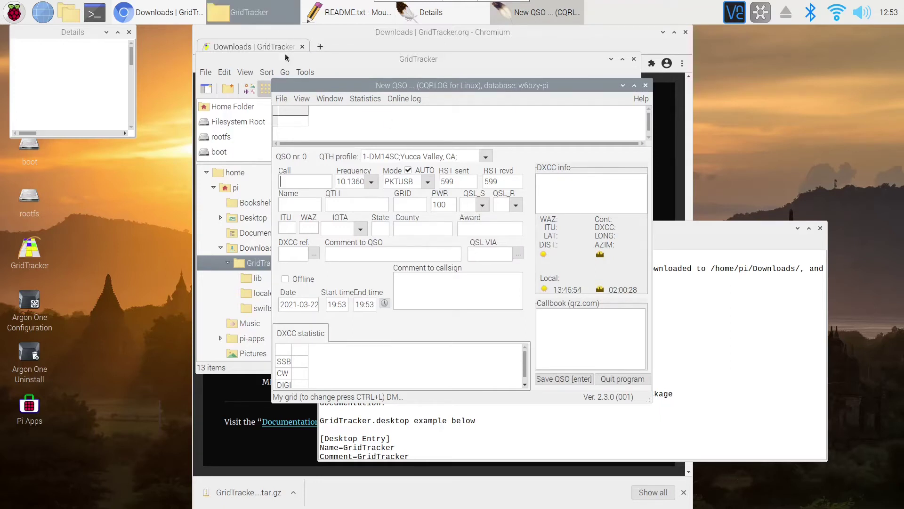
# Enable the remote mode for wsjt in CQRLOG to start WSJT-X.
pyautogui.click(278, 99)
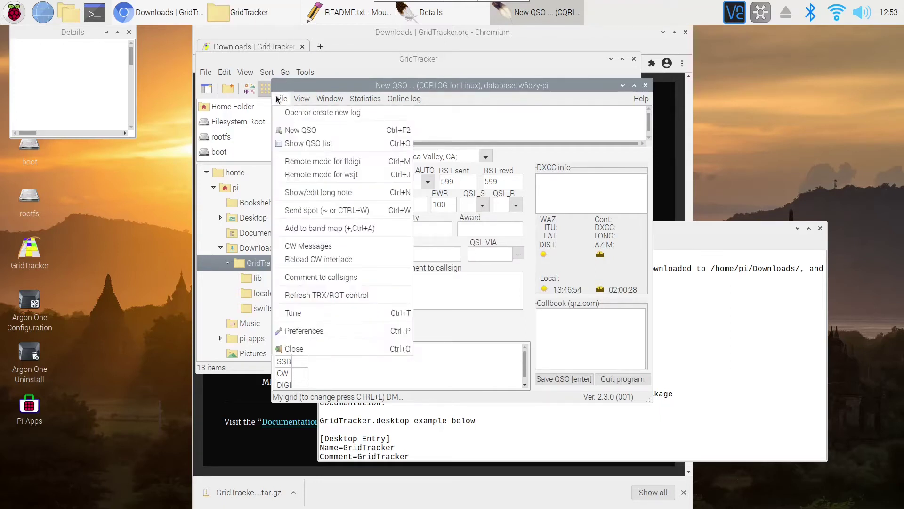
pyautogui.click(327, 176)
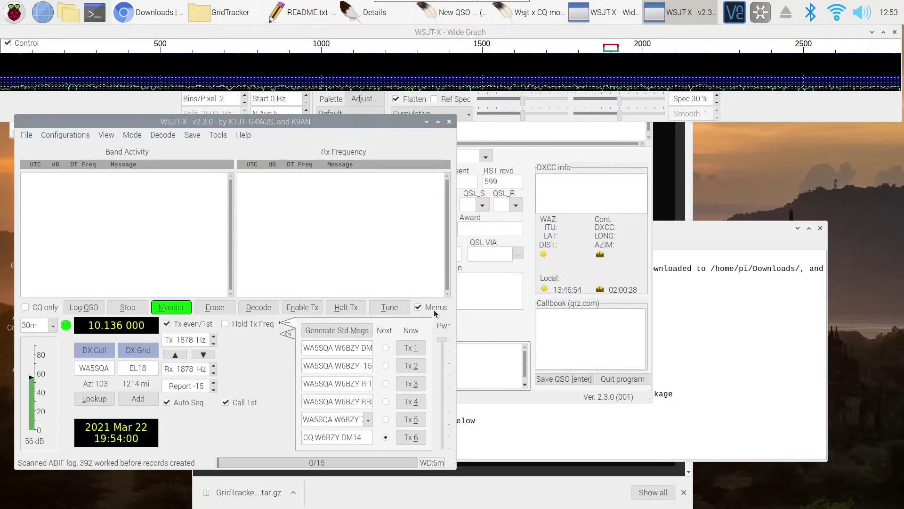
pyautogui.click(669, 303)
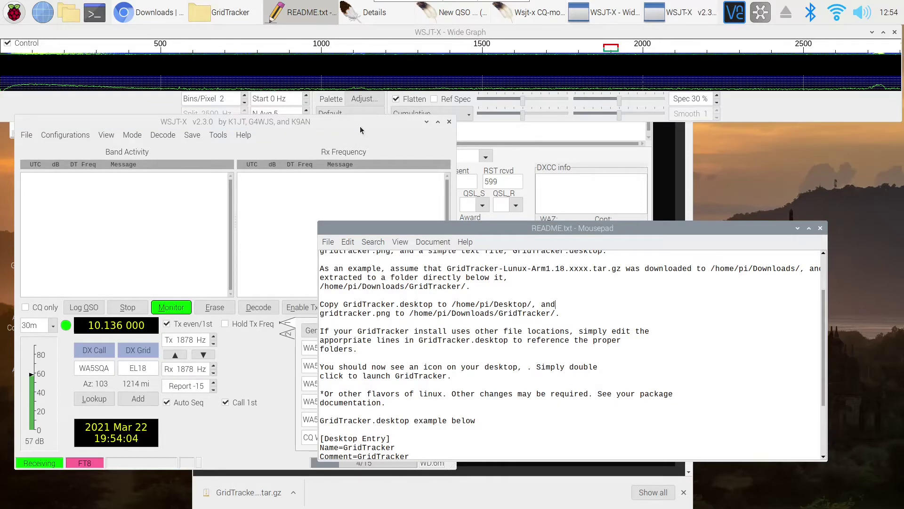
# Move the WSJT-X window clear of the desktop icons and execute GridTracker from its desktop launcher.
pyautogui.moveTo(357, 123); pyautogui.dragTo(714, 144)
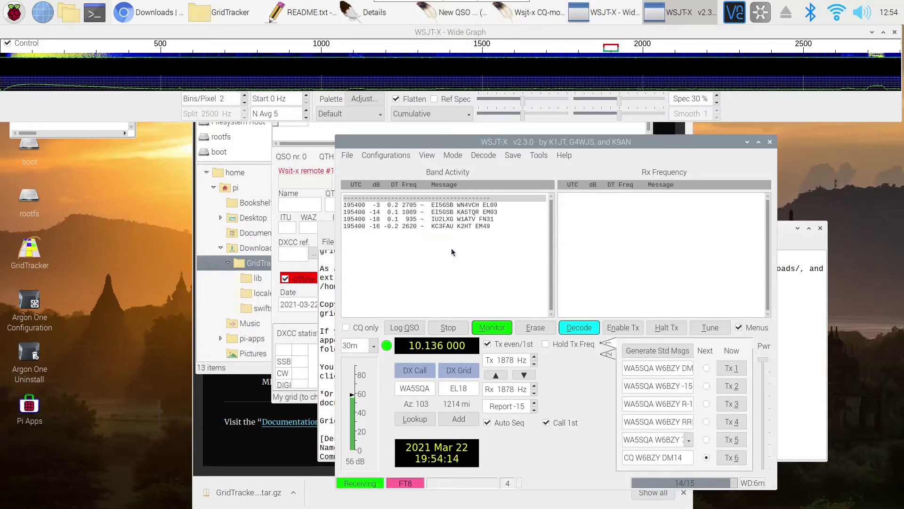
pyautogui.doubleClick(32, 256)
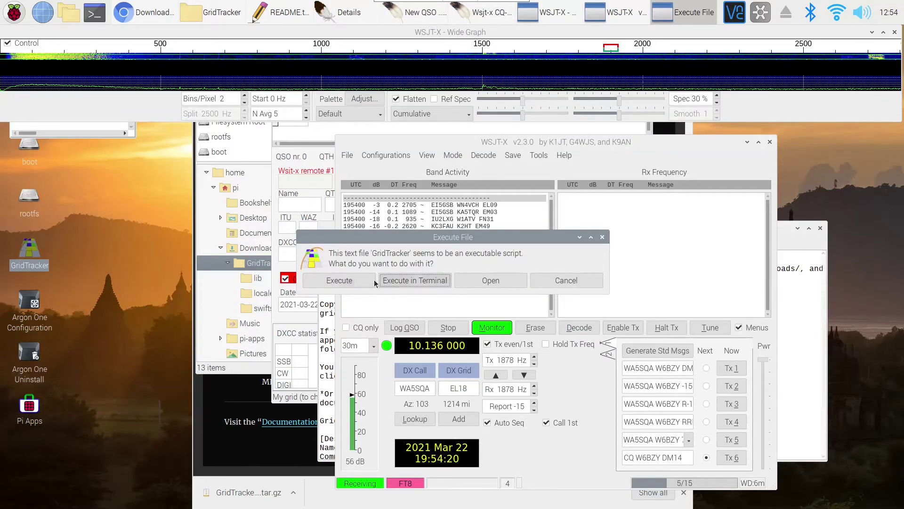
pyautogui.click(340, 280)
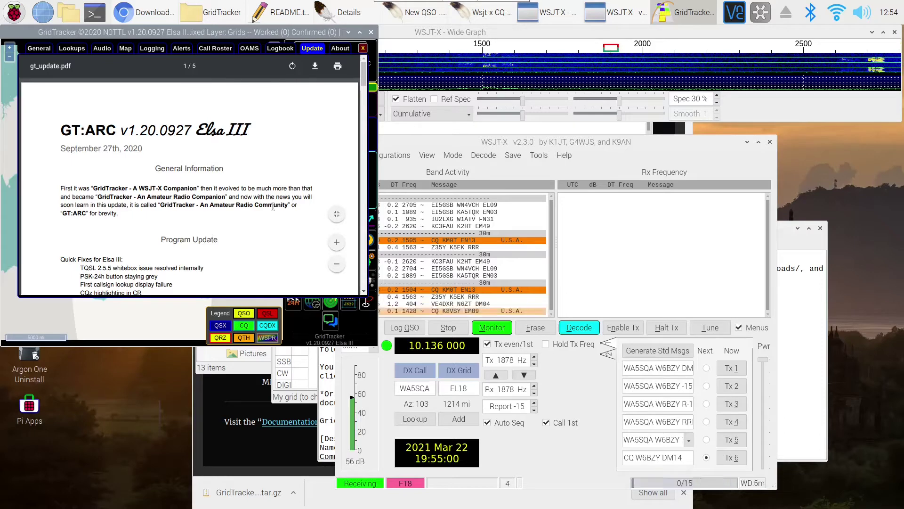
# Skim the gt_update.pdf release notes, close them, and move the GridTracker window toward the middle of the desktop.
pyautogui.scroll(-1, 272, 207)
pyautogui.scroll(-3, 273, 206)
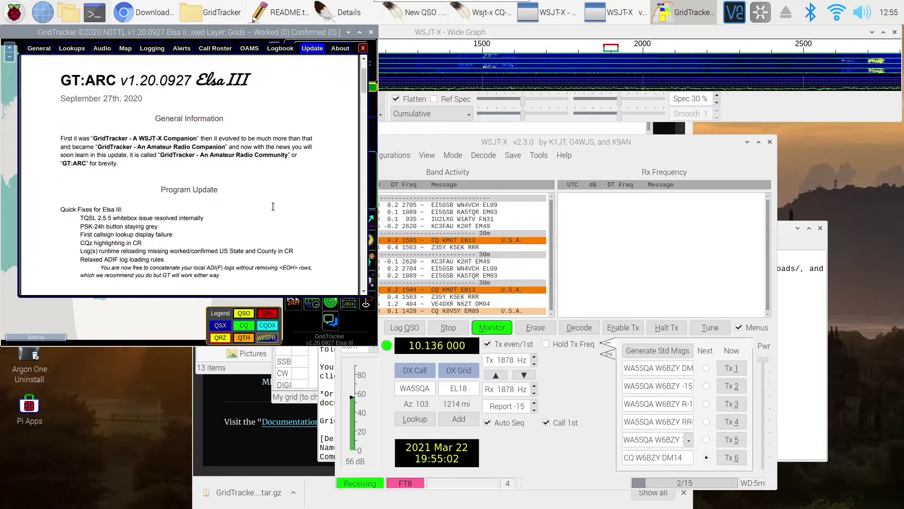
pyautogui.scroll(-3, 273, 206)
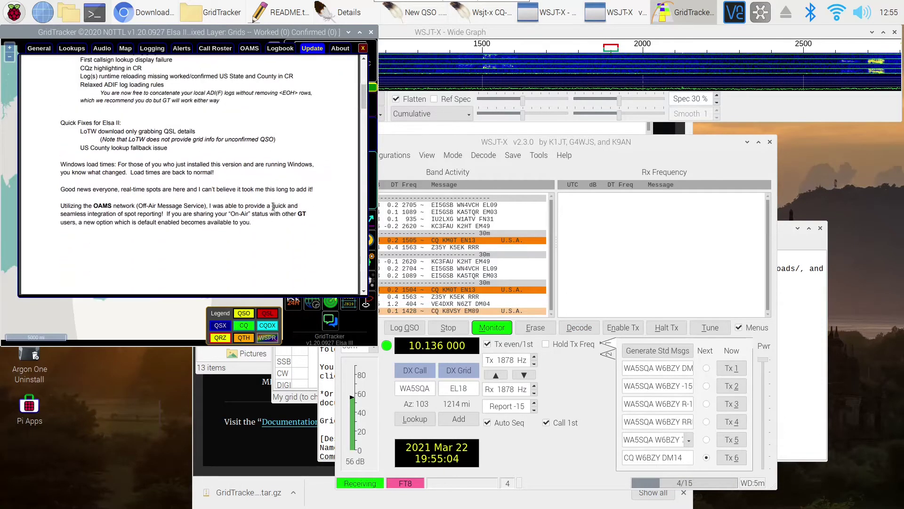
pyautogui.scroll(-2, 273, 206)
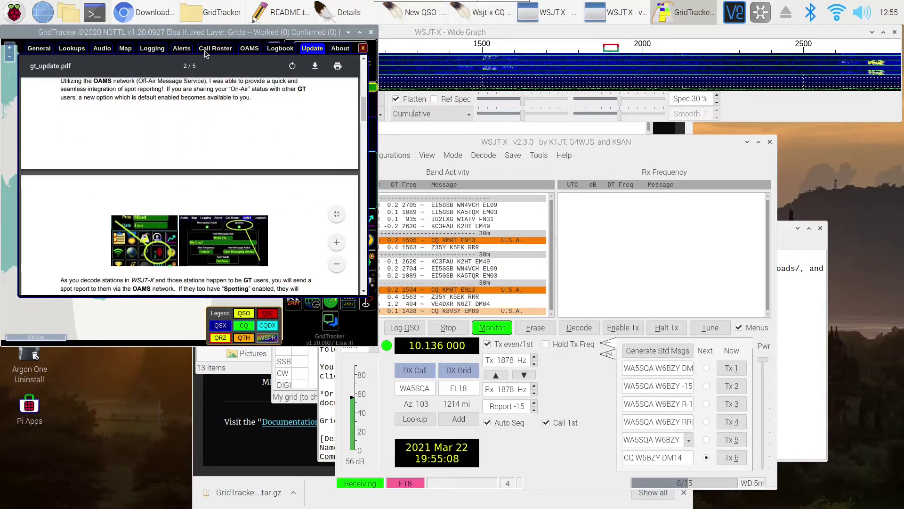
pyautogui.click(363, 49)
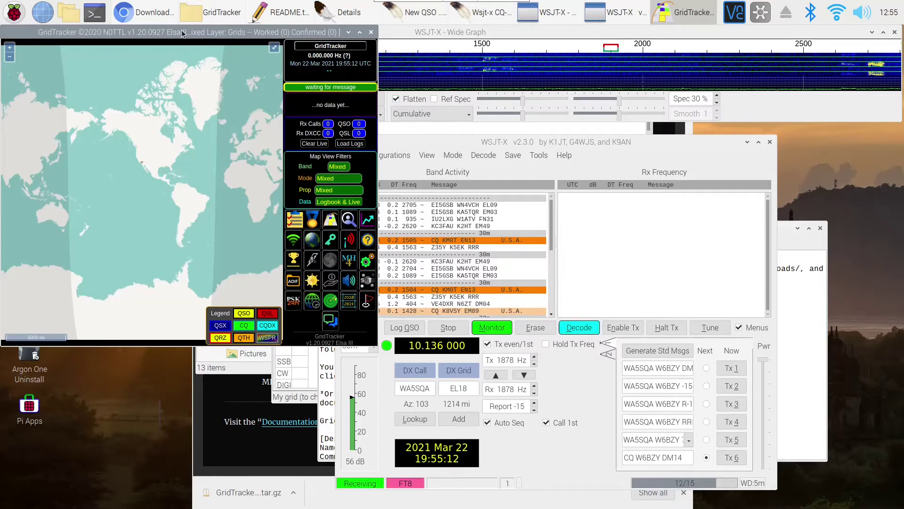
pyautogui.moveTo(182, 33); pyautogui.dragTo(438, 69)
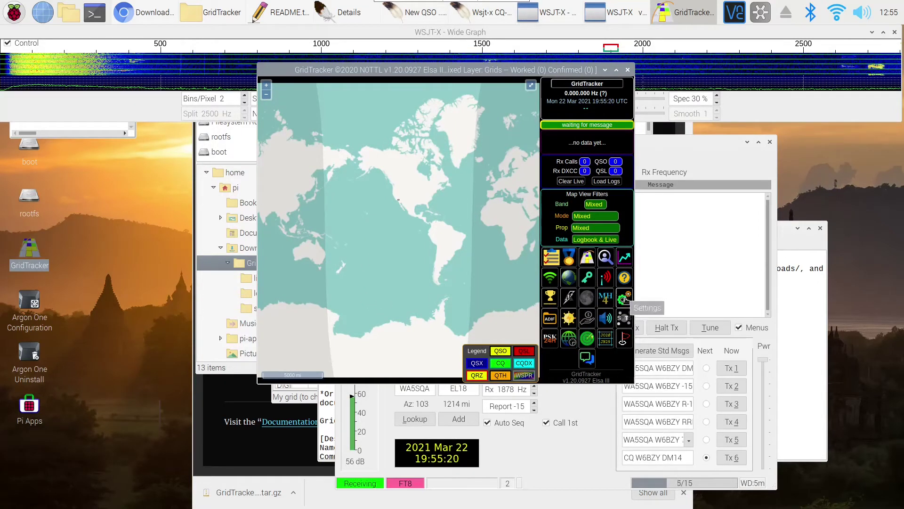
# Reopen GridTracker's settings, skim back through the update notes, and show the General settings.
pyautogui.click(626, 298)
pyautogui.scroll(-2, 495, 247)
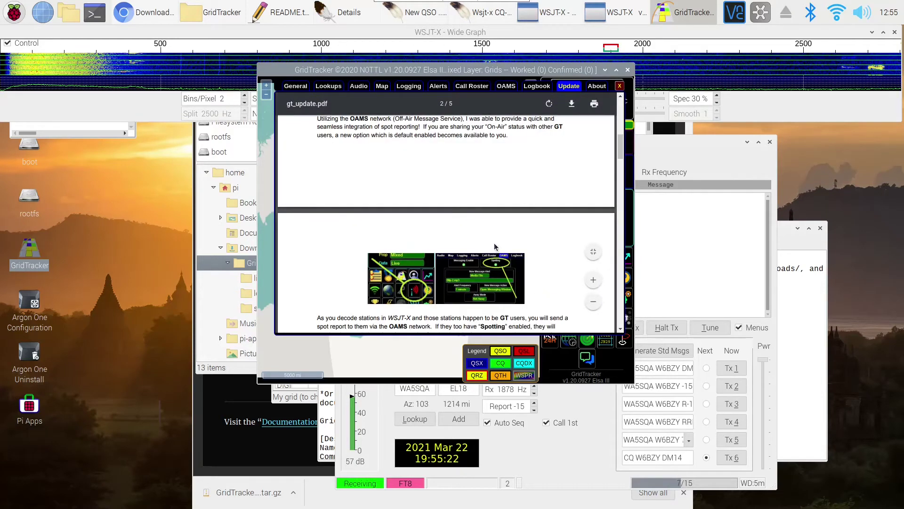
pyautogui.scroll(3, 462, 190)
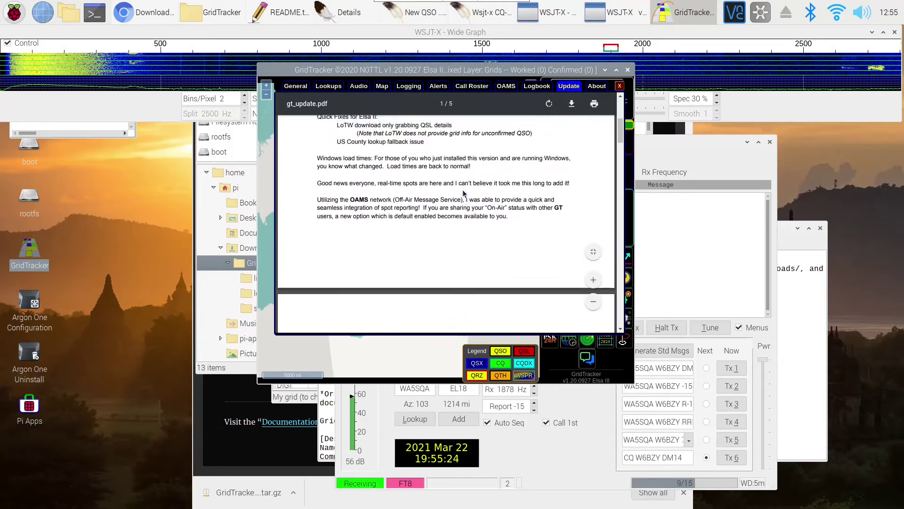
pyautogui.scroll(5, 463, 192)
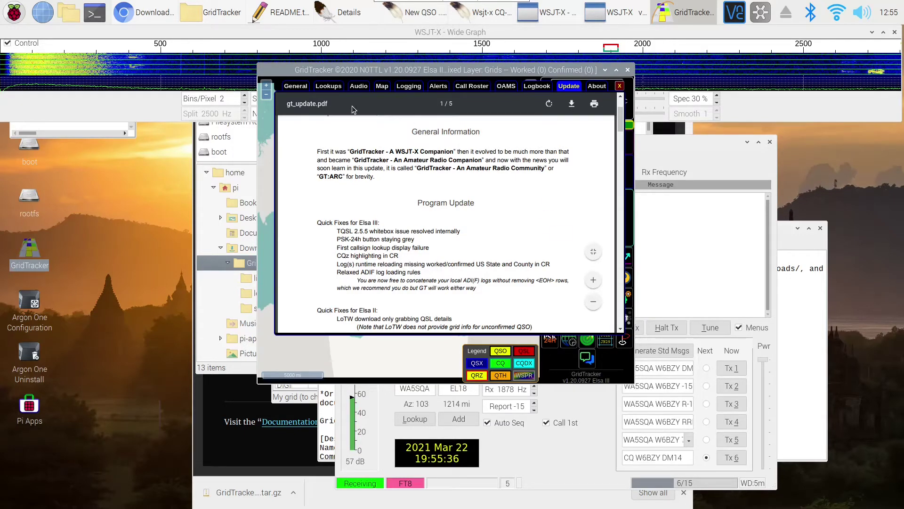
pyautogui.click(294, 87)
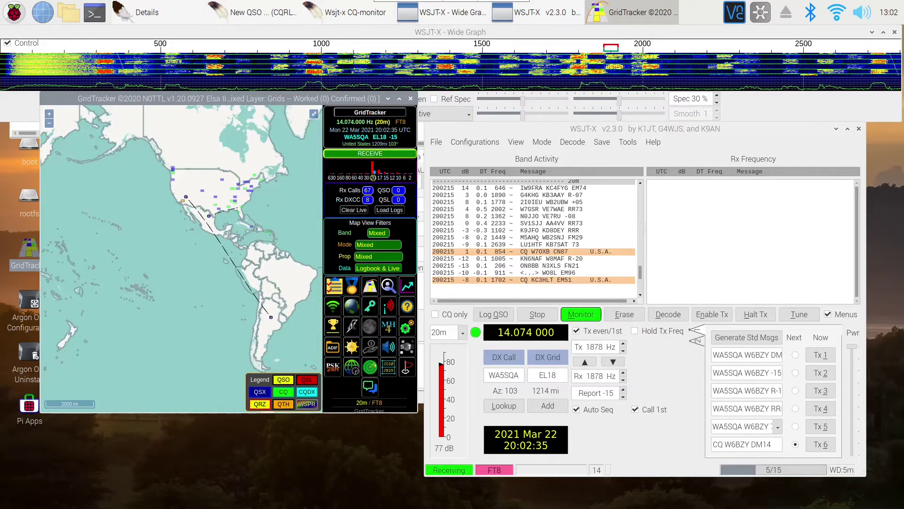
# Check the UDP server address and port in WSJT-X's Reporting settings, close them, and open GridTracker's General settings for comparison.
pyautogui.click(756, 145)
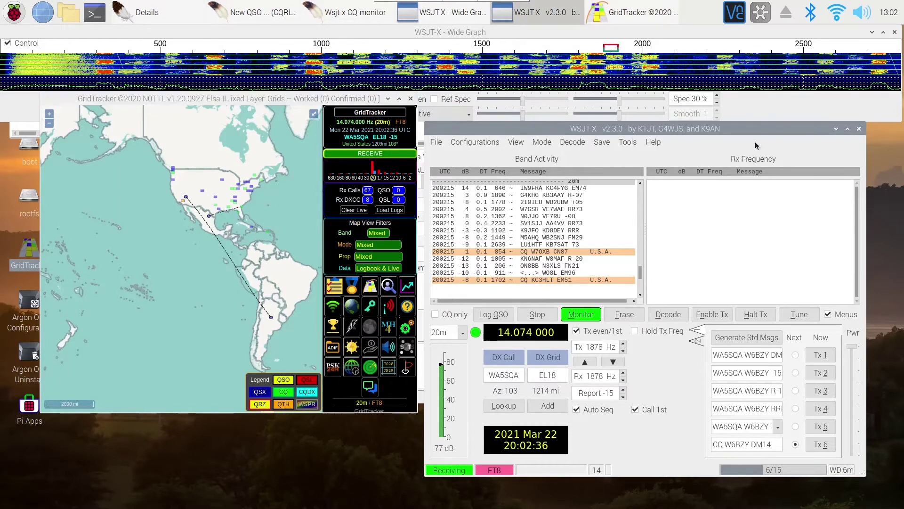
pyautogui.click(433, 143)
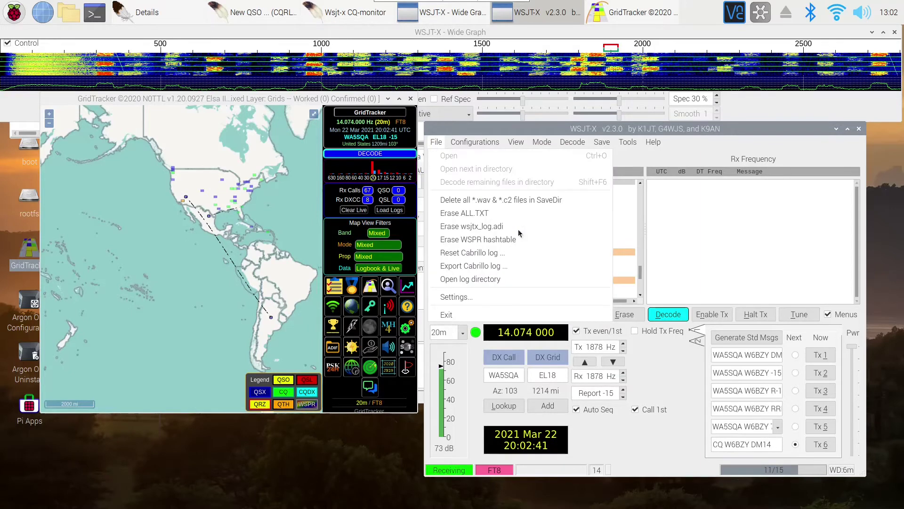
pyautogui.click(465, 297)
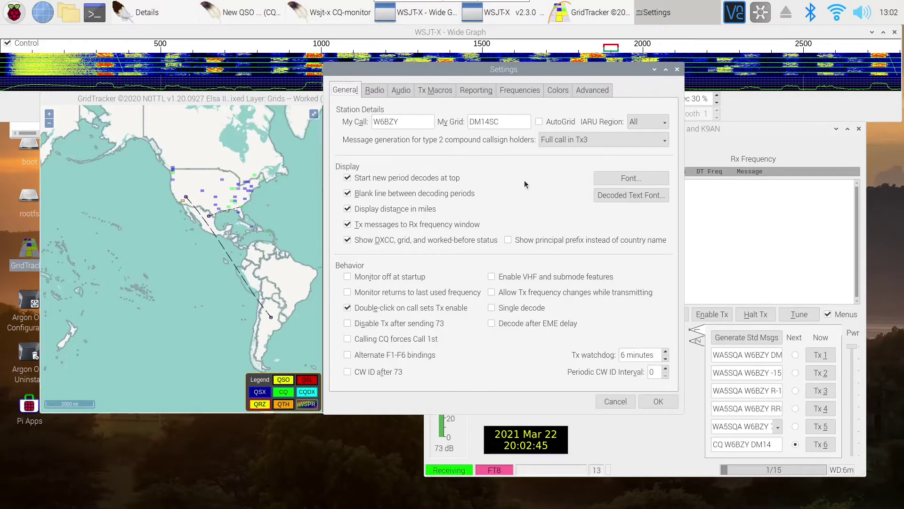
pyautogui.click(477, 89)
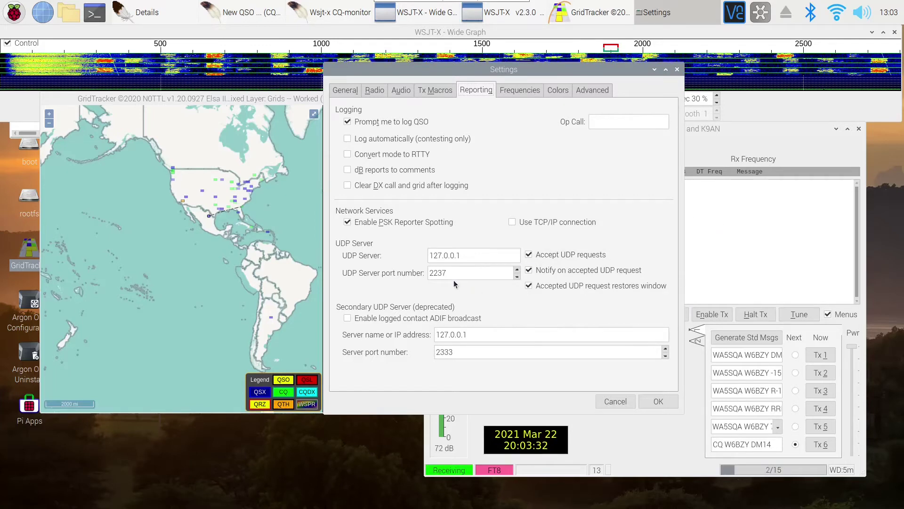
pyautogui.click(678, 70)
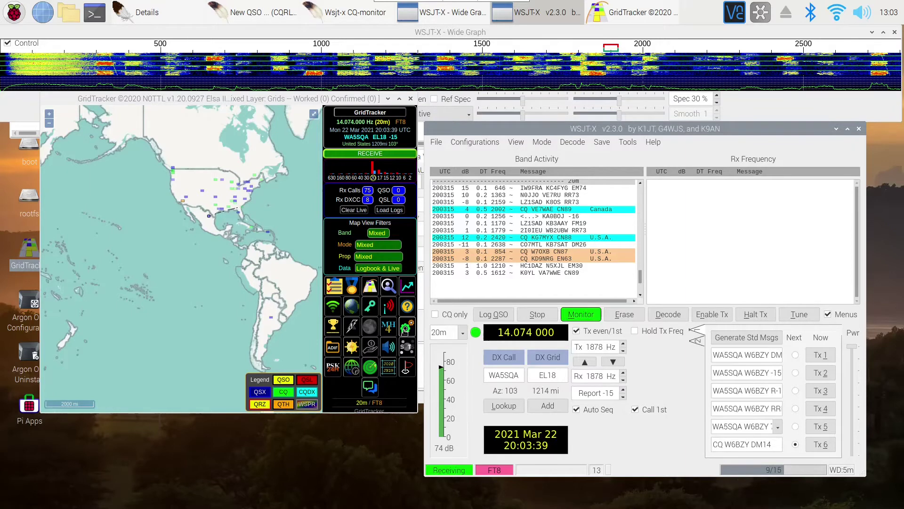
pyautogui.click(406, 326)
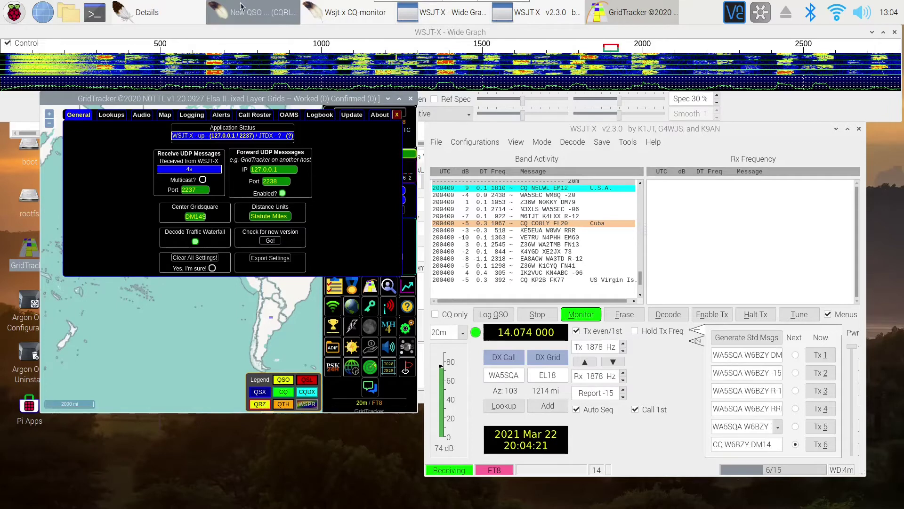
# Check the wsjt port and address in CQRLOG's fldigi/wsjt interface preferences, accept them, minimize CQRLOG, and return to GridTracker's map.
pyautogui.click(241, 16)
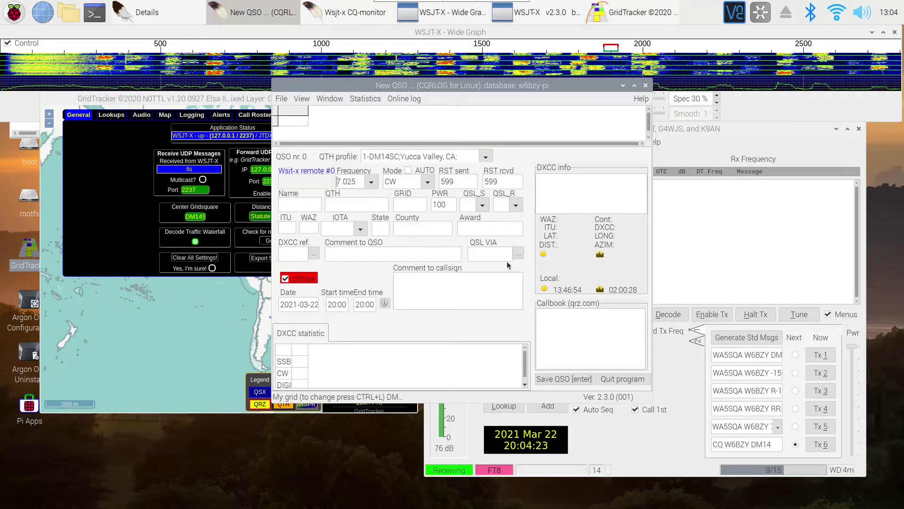
pyautogui.click(281, 100)
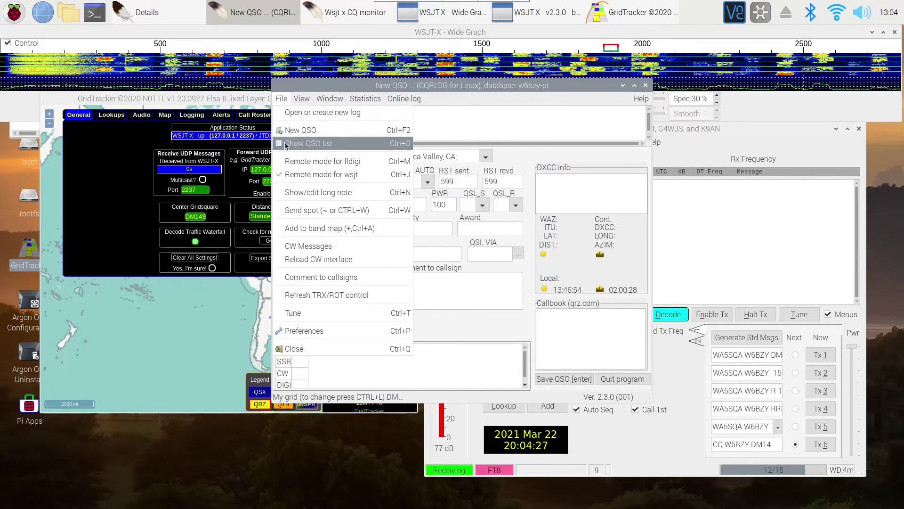
pyautogui.click(304, 331)
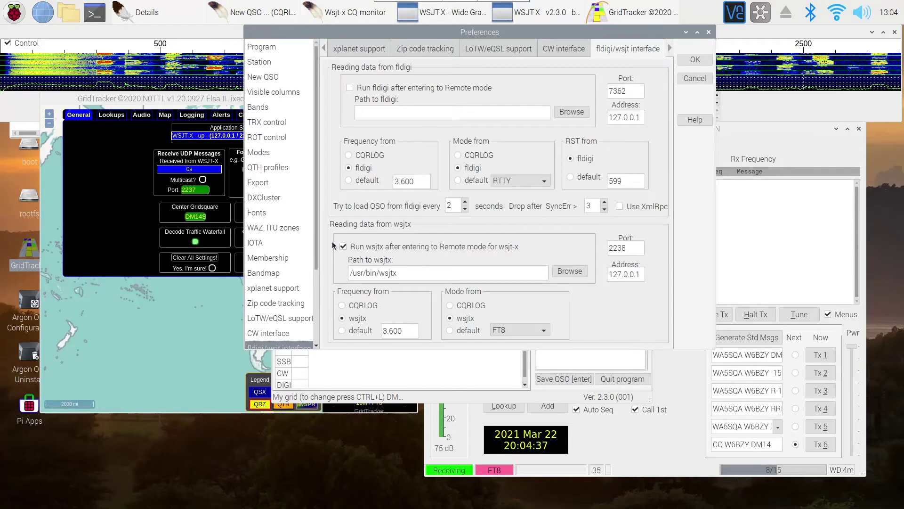
pyautogui.moveTo(317, 244); pyautogui.dragTo(252, 291)
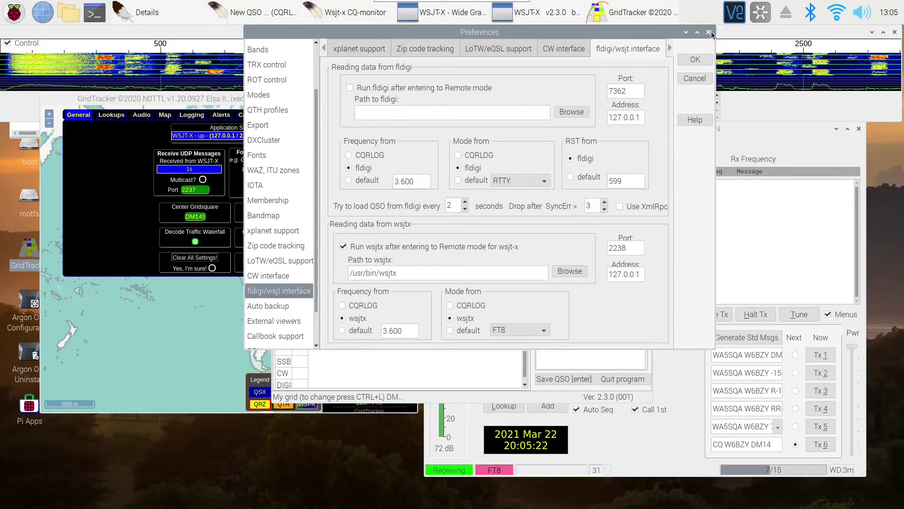
pyautogui.click(704, 59)
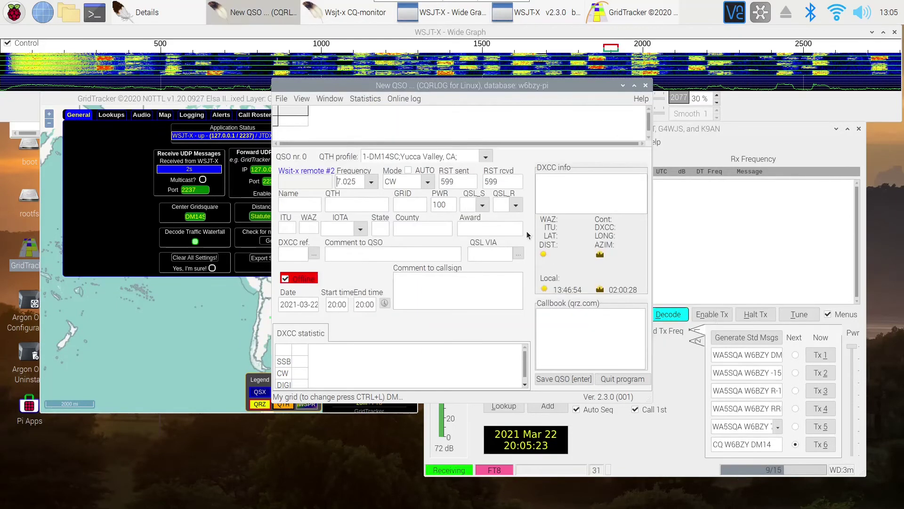
pyautogui.click(622, 86)
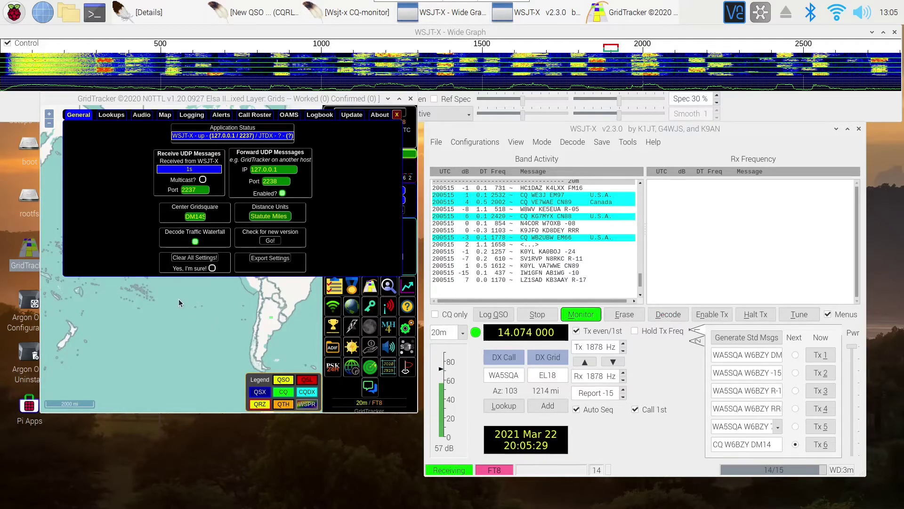
pyautogui.click(238, 238)
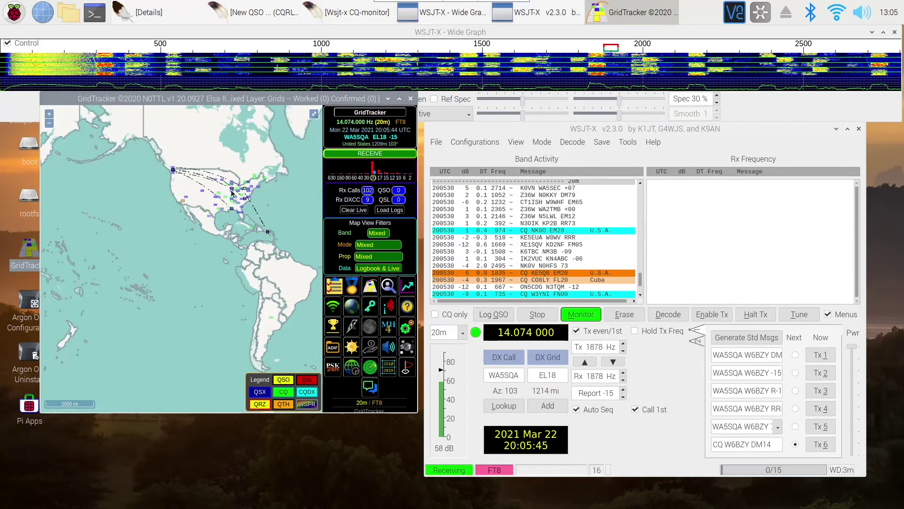
# In WSJT-X, answer the CQ call at 1835 Hz from grid EM20 and skip the Tx 1 message in favor of the Tx 2 report.
pyautogui.moveTo(245, 201)
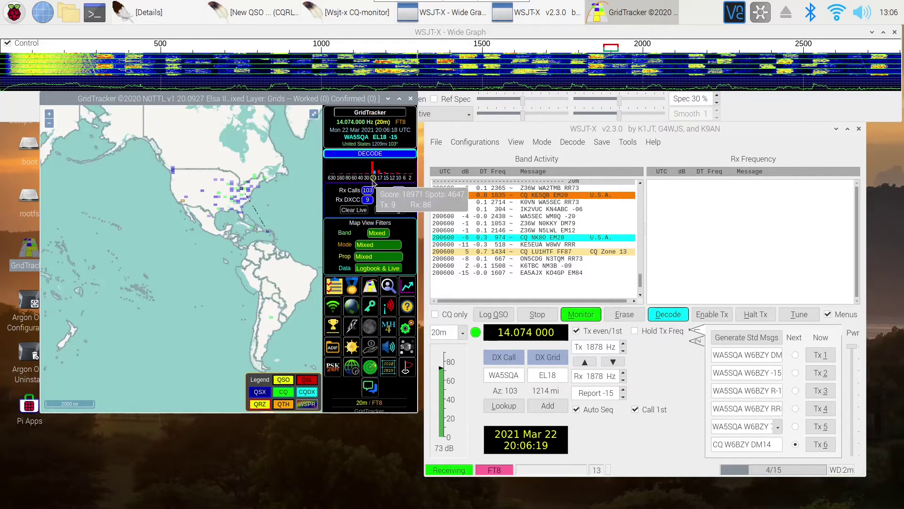
pyautogui.doubleClick(524, 195)
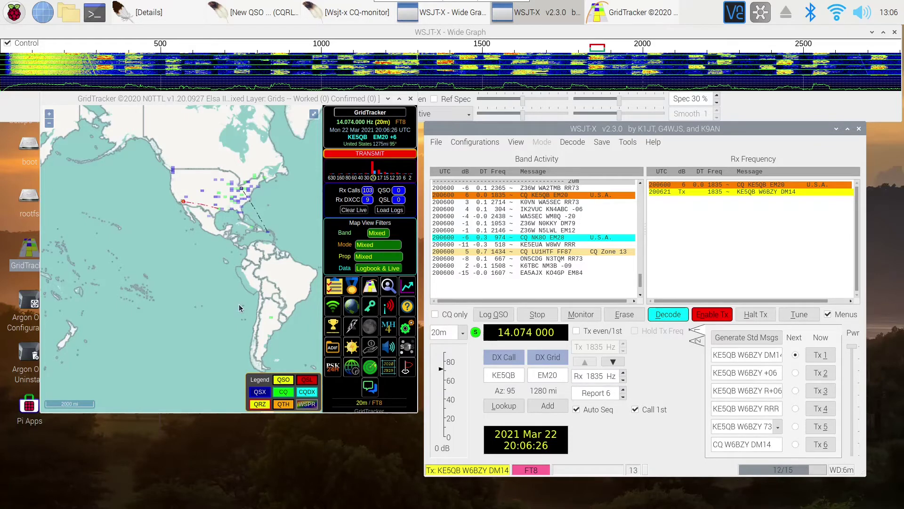
pyautogui.doubleClick(825, 361)
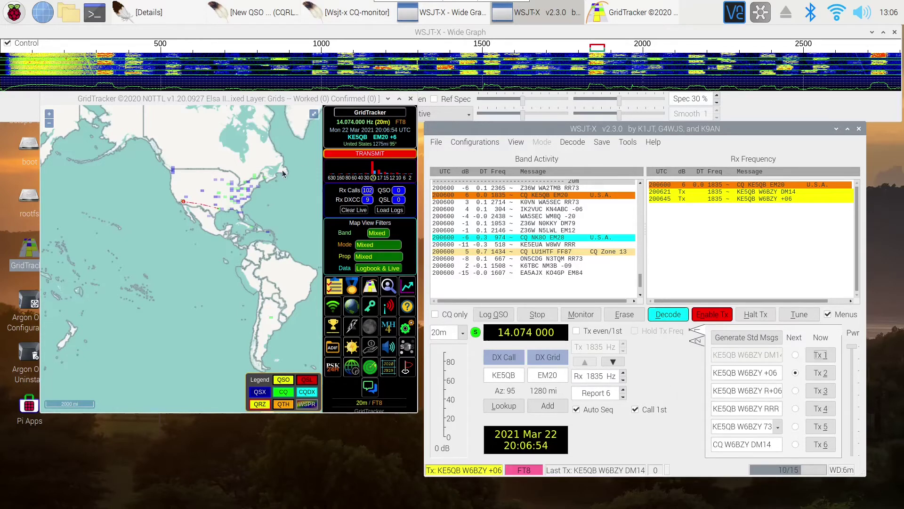
# Answer the CQ call at 2714 Hz from grid EM16 in WSJT-X and move its Log QSO window clear of GridTracker.
pyautogui.moveTo(217, 208)
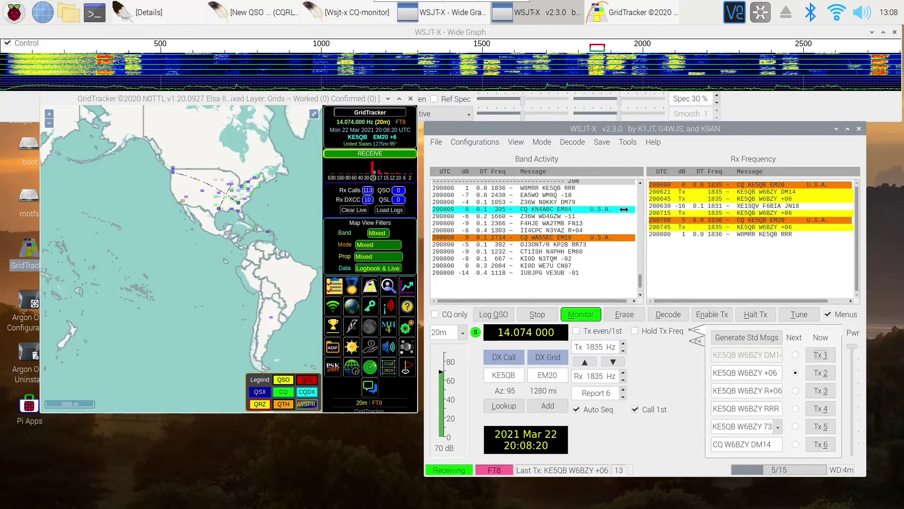
pyautogui.doubleClick(581, 237)
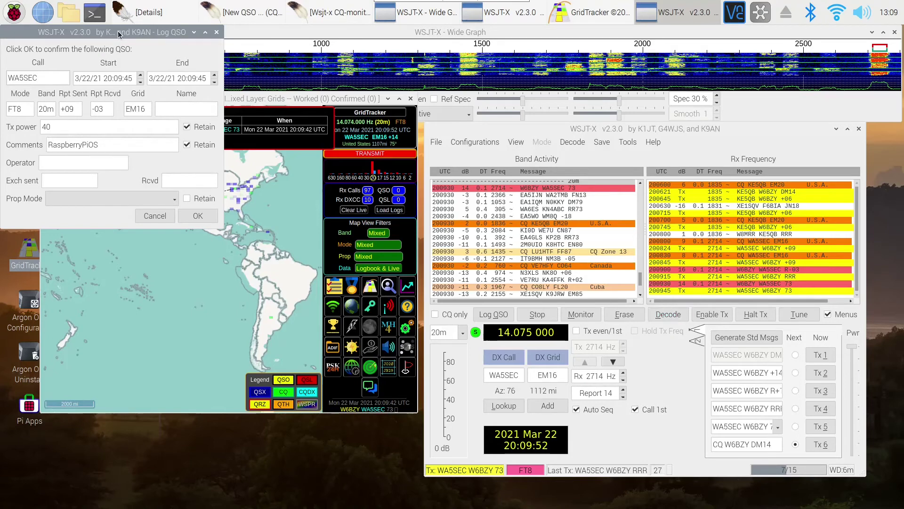
pyautogui.moveTo(119, 34); pyautogui.dragTo(640, 138)
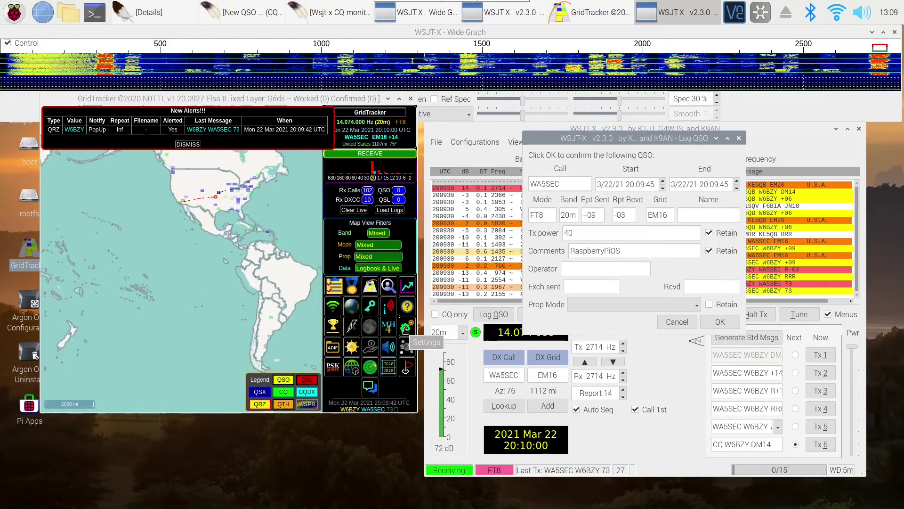
# Open GridTracker's settings, dismiss the new alert, and show the Logging settings.
pyautogui.click(405, 329)
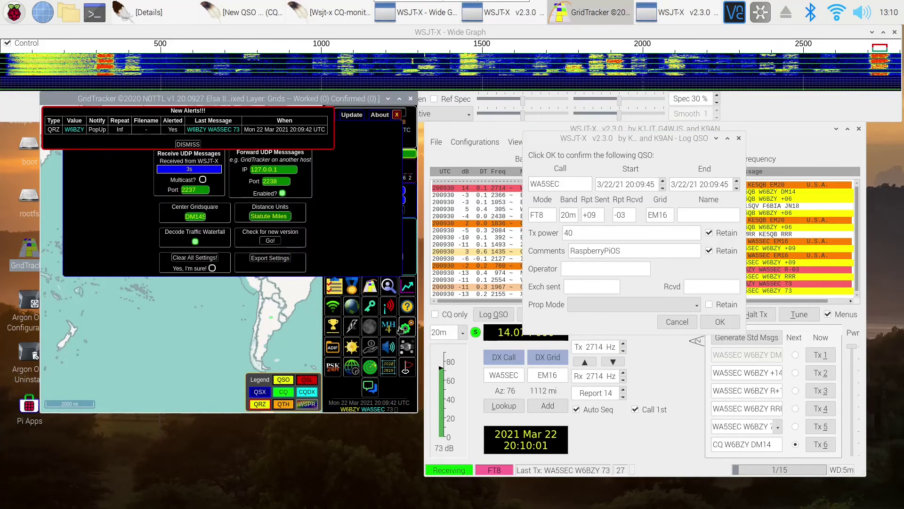
pyautogui.click(188, 144)
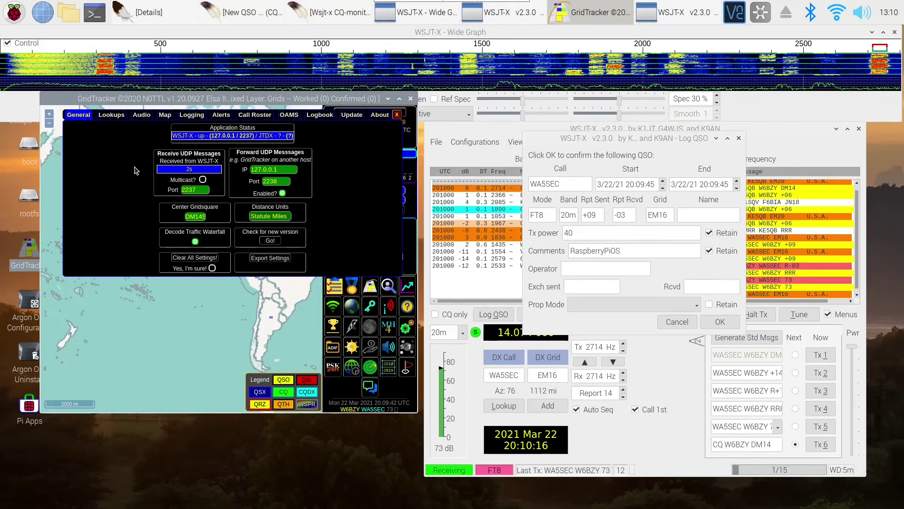
pyautogui.click(191, 115)
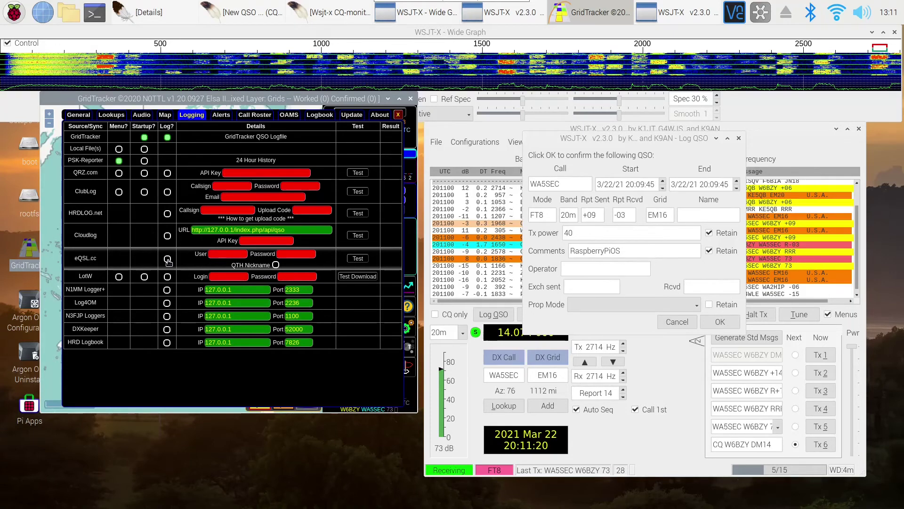
# Enable logging to eQSL.cc and enter the account's user callsign and password.
pyautogui.click(167, 258)
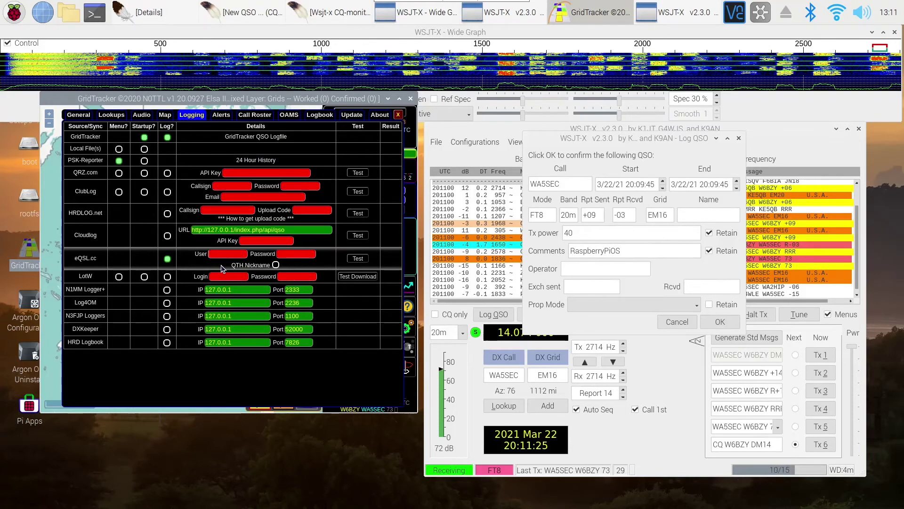
pyautogui.write('w6')
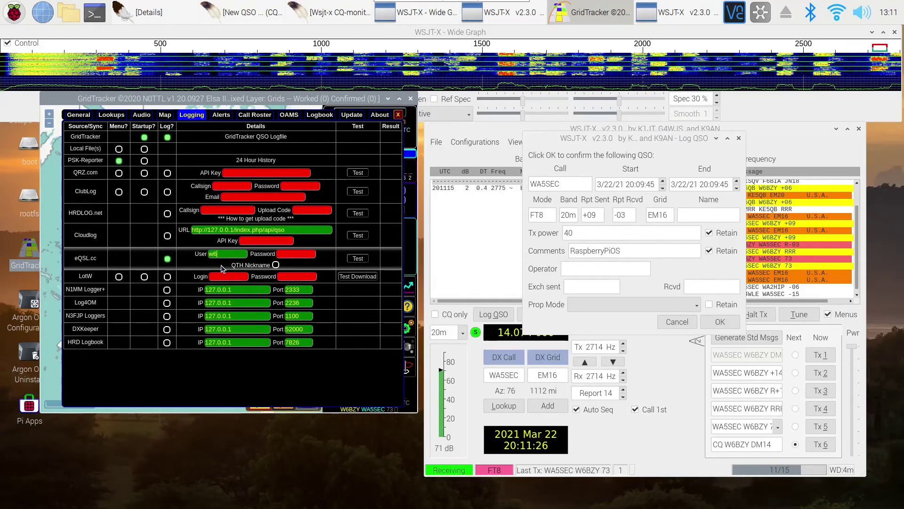
pyautogui.write('bz')
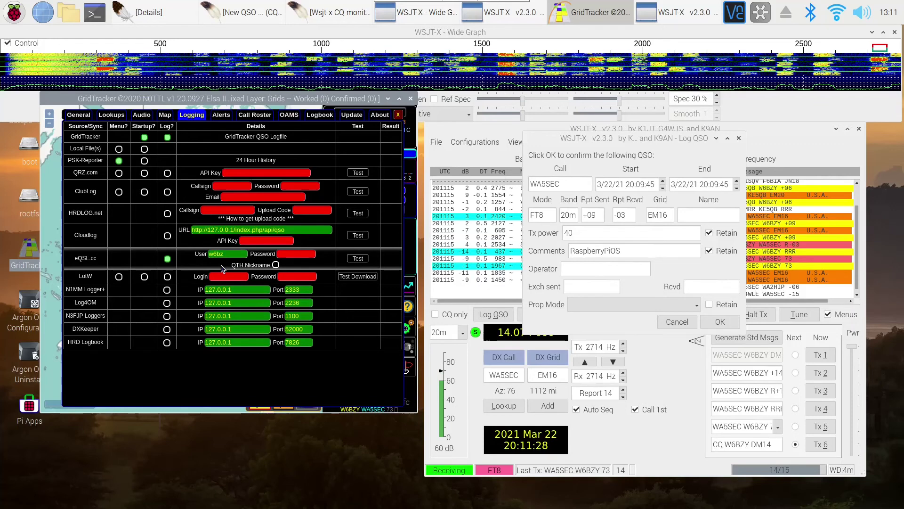
pyautogui.write('y')
pyautogui.click(301, 254)
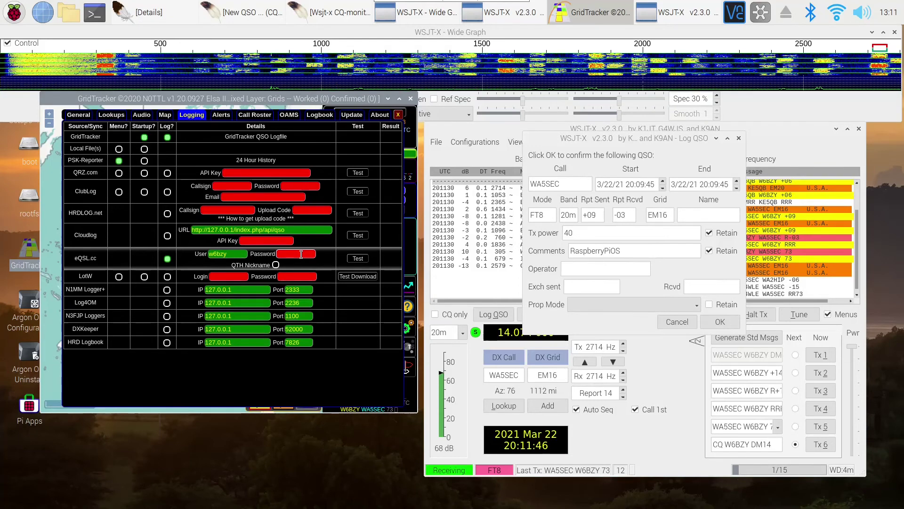
pyautogui.write('w')
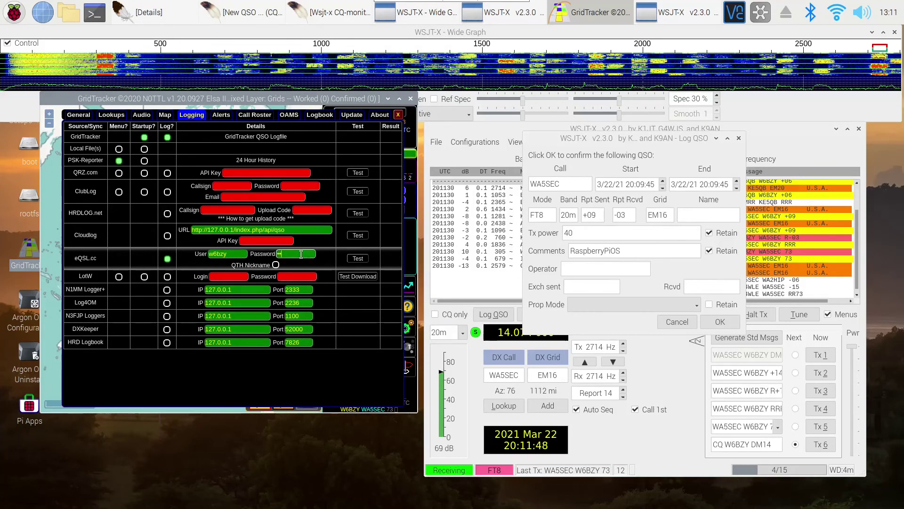
pyautogui.write('****')
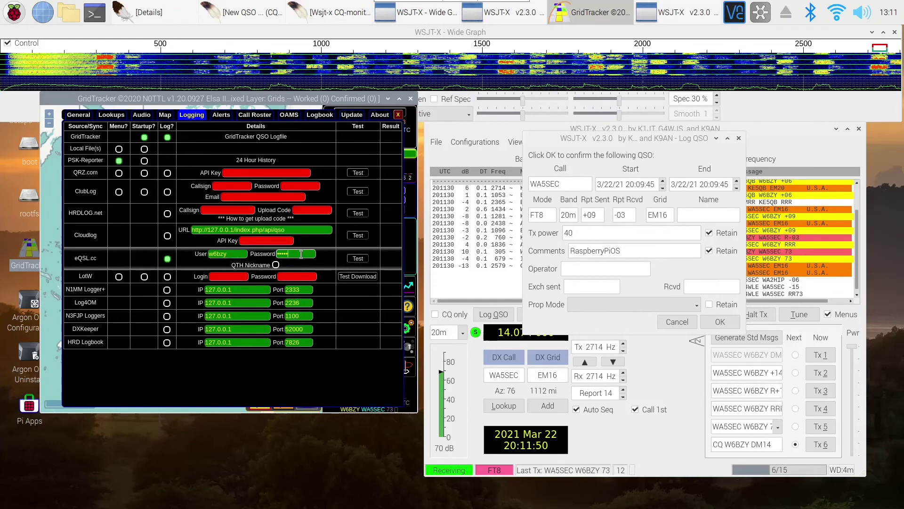
pyautogui.write('*')
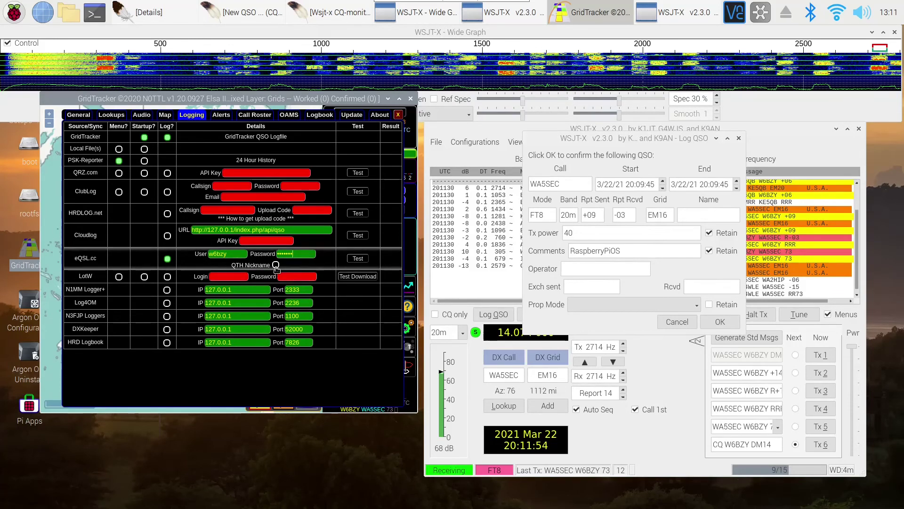
# Enable the eQSL.cc QTH nickname, set it to "Home Qth", and test the eQSL.cc login.
pyautogui.click(276, 265)
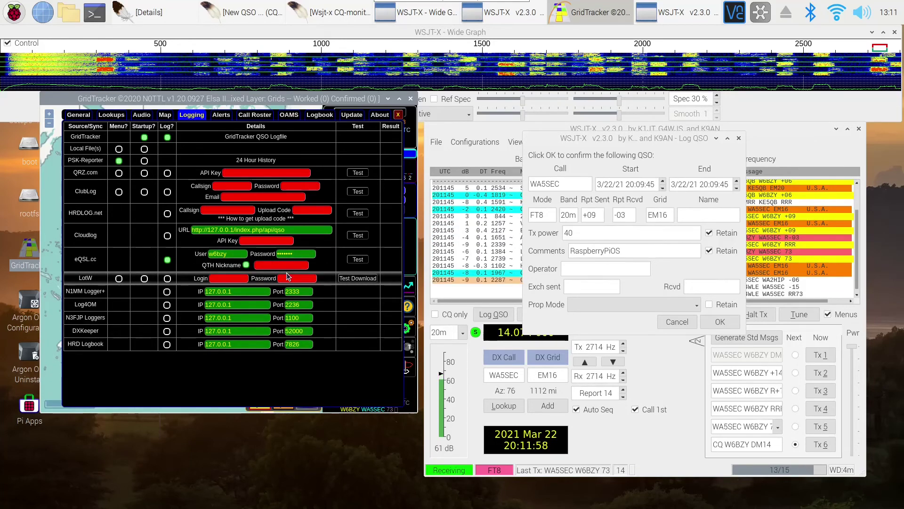
pyautogui.write('Ho')
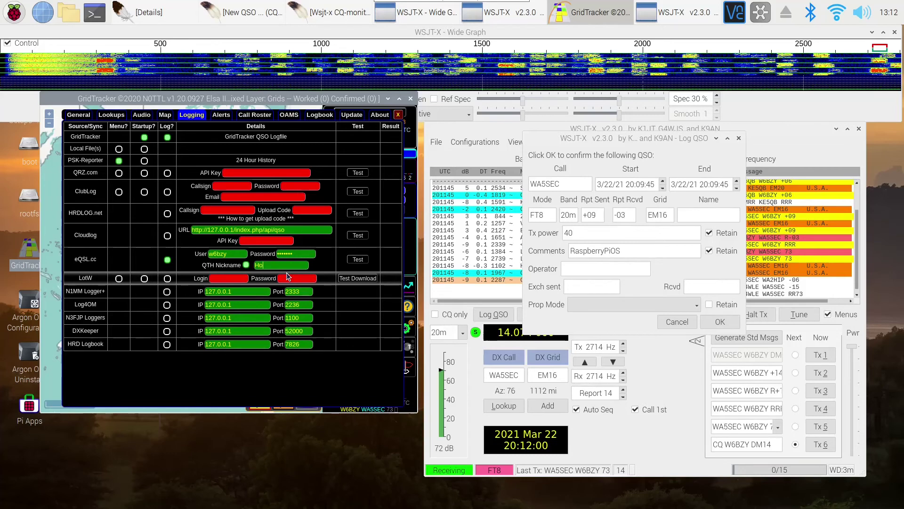
pyautogui.write('me')
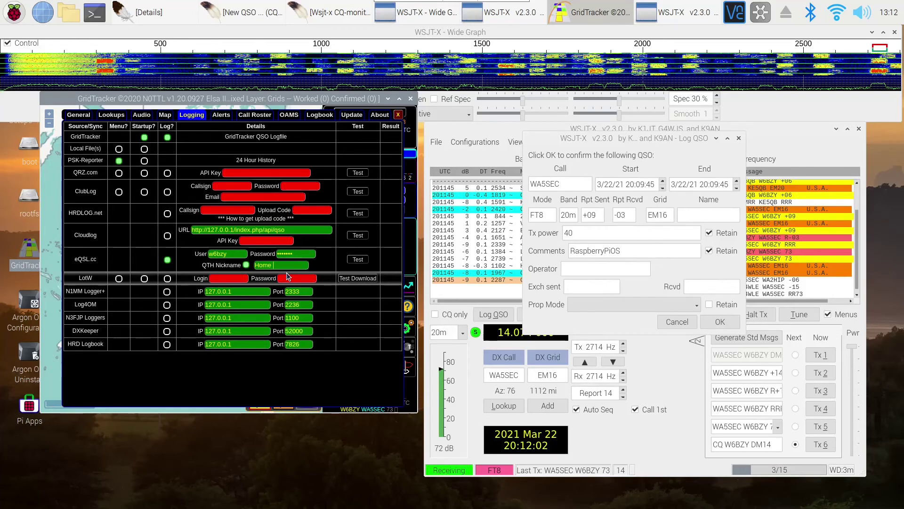
pyautogui.write(' Q')
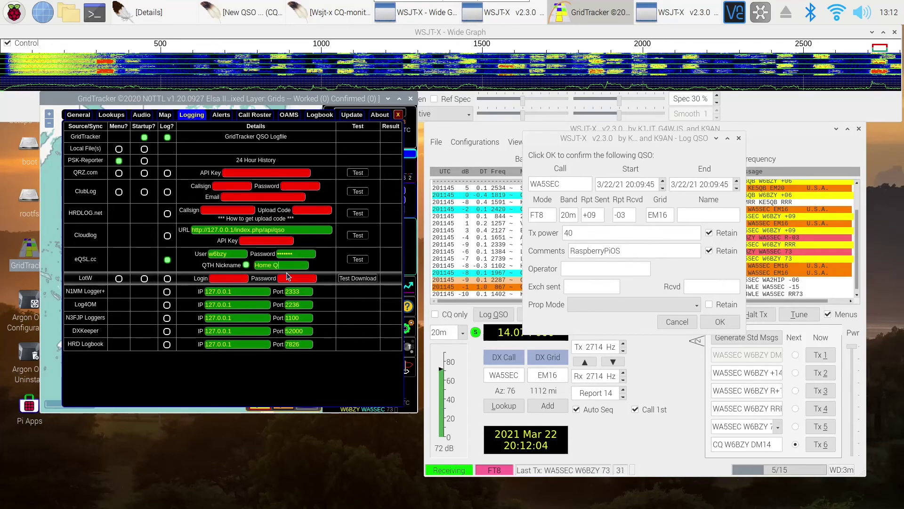
pyautogui.write('th')
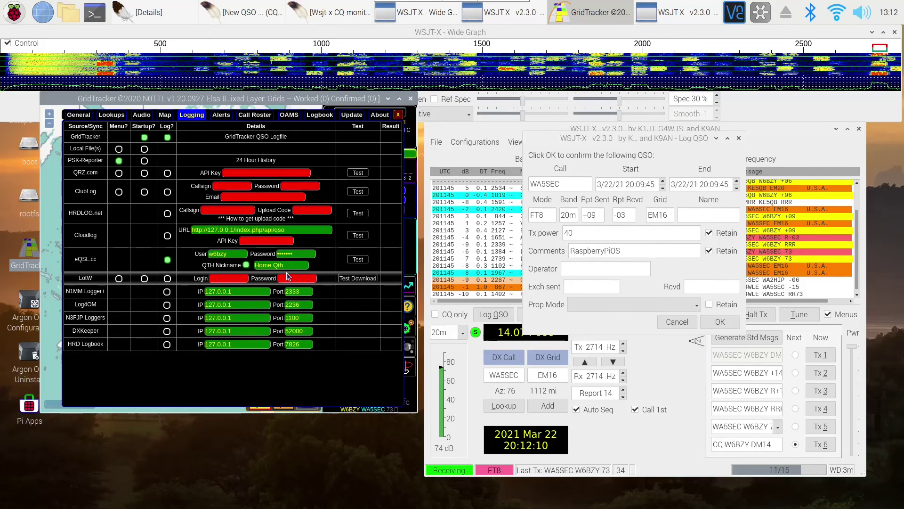
pyautogui.click(359, 260)
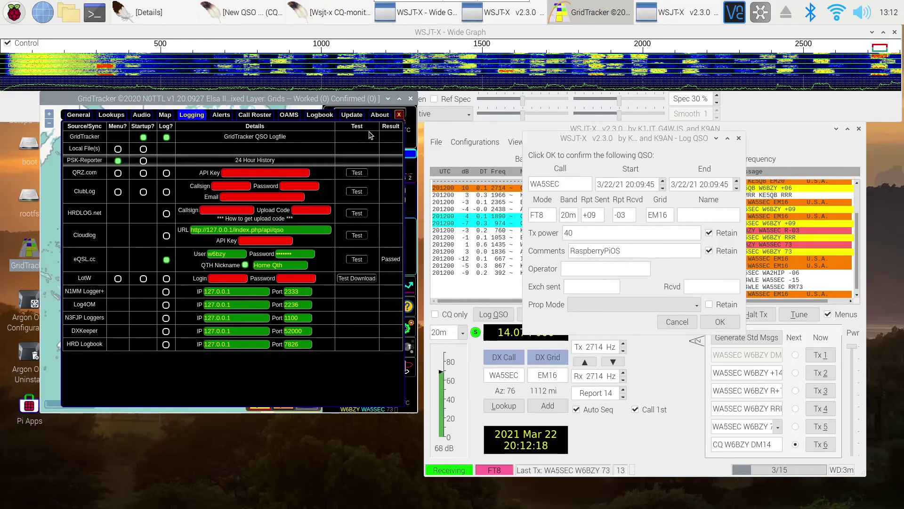
# Close GridTracker's settings and extend its window downward to show more of the message area below the tool icons.
pyautogui.click(399, 115)
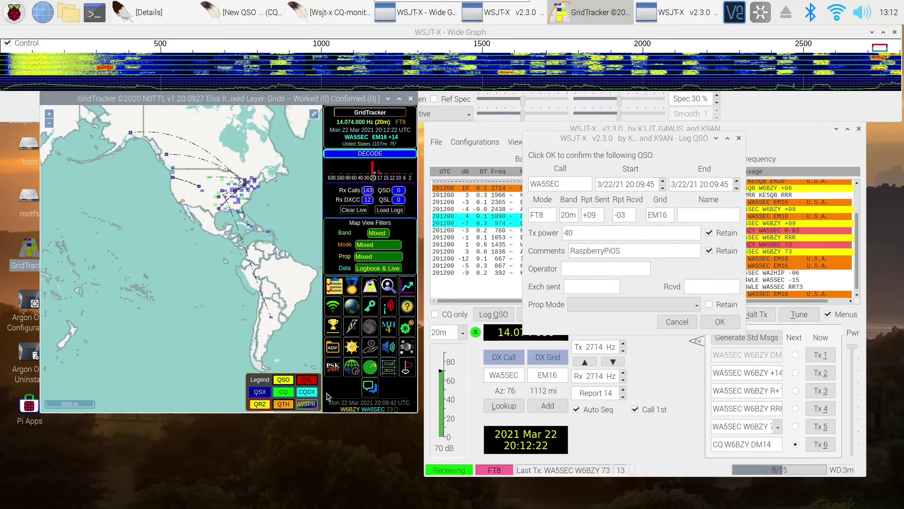
pyautogui.moveTo(278, 415); pyautogui.dragTo(279, 437)
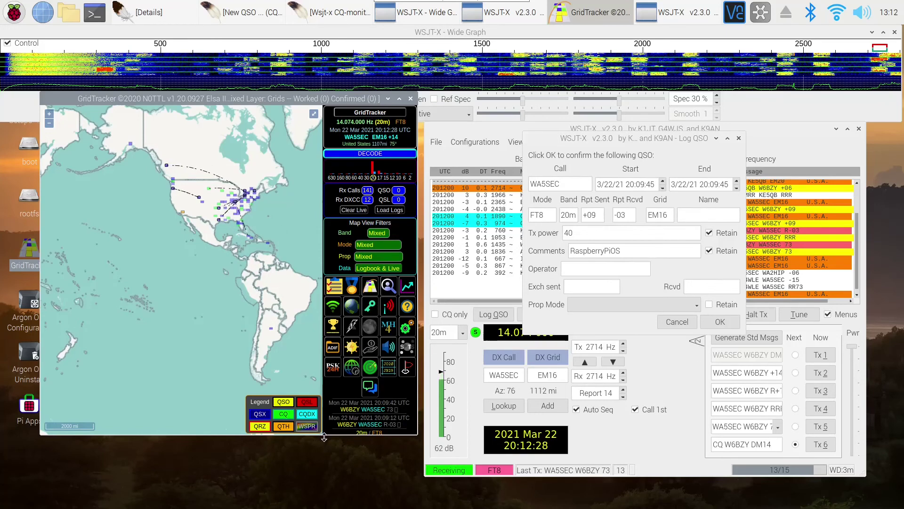
pyautogui.moveTo(324, 437); pyautogui.dragTo(323, 463)
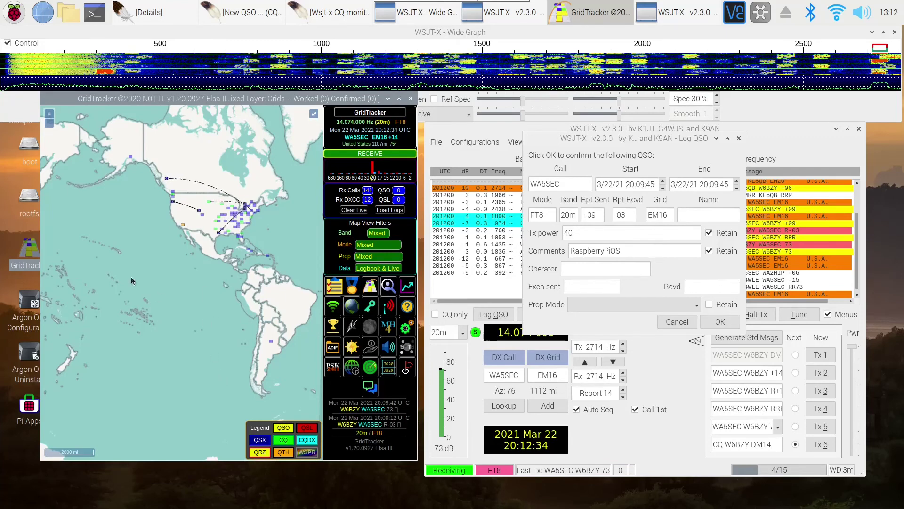
# Accept the details in WSJT-X's Log QSO window to log the 20m FT8 contact with grid EM16.
pyautogui.click(651, 153)
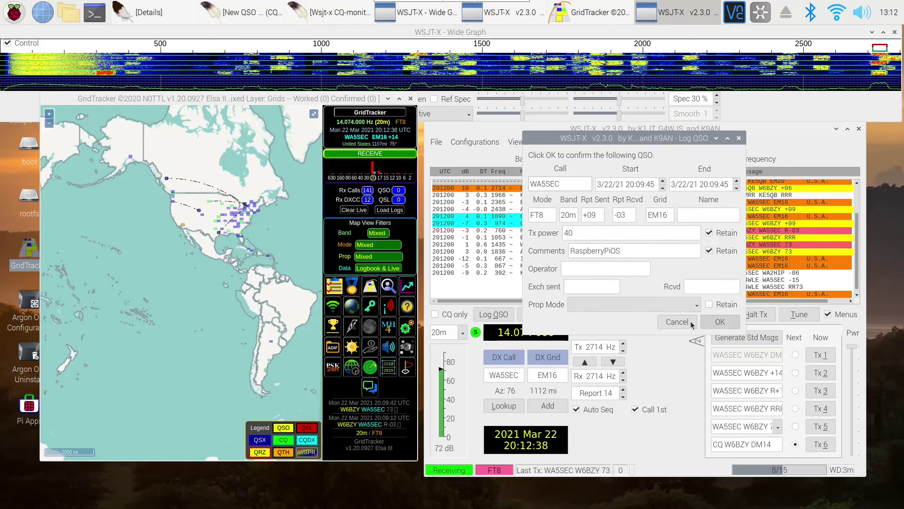
pyautogui.click(720, 322)
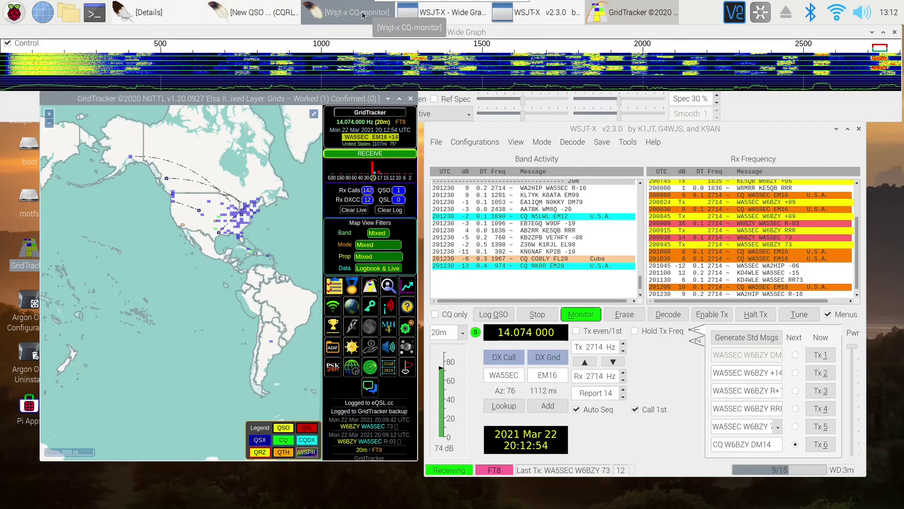
# Switch to CQRLOG, show its QSO list to check the newest entry, and reposition the list window.
pyautogui.click(274, 19)
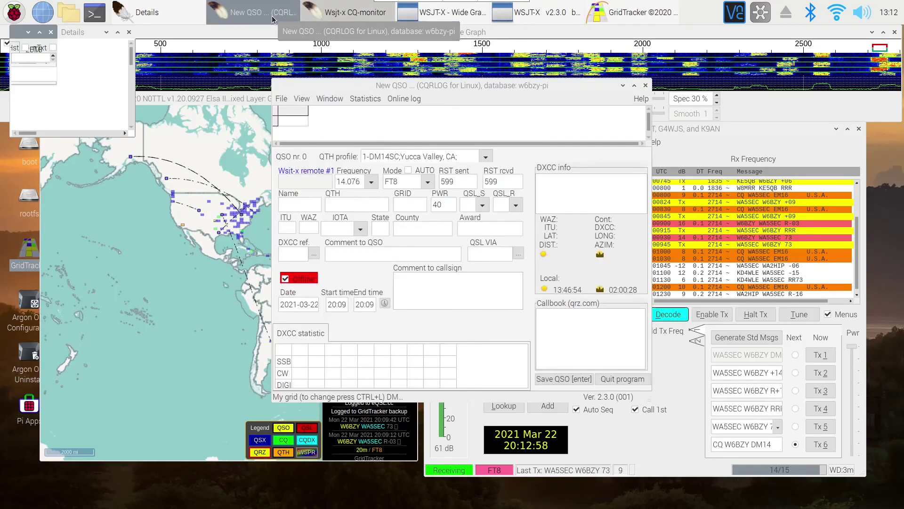
pyautogui.click(281, 99)
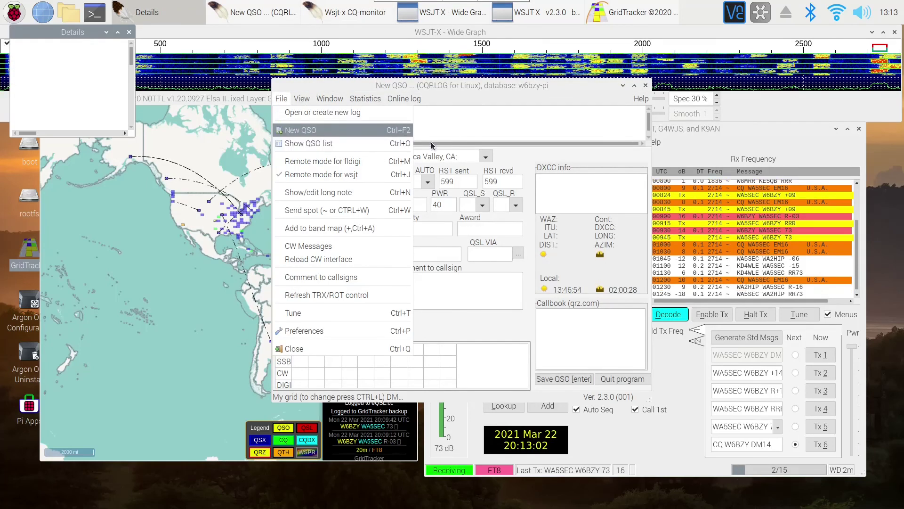
pyautogui.click(311, 145)
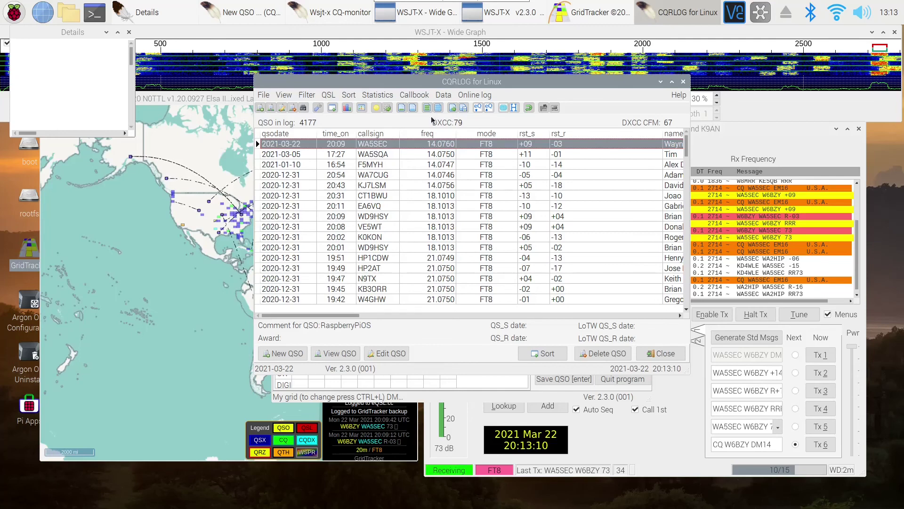
pyautogui.moveTo(412, 88); pyautogui.dragTo(263, 161)
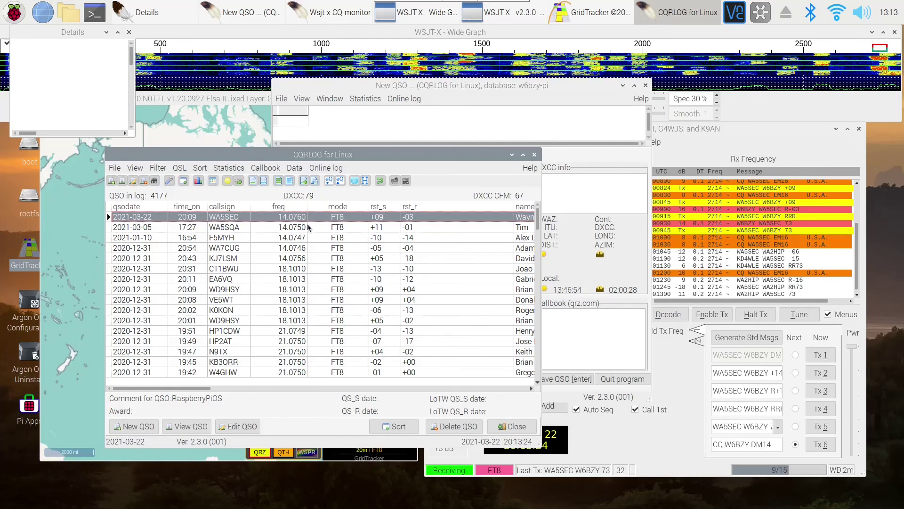
pyautogui.moveTo(366, 156); pyautogui.dragTo(577, 112)
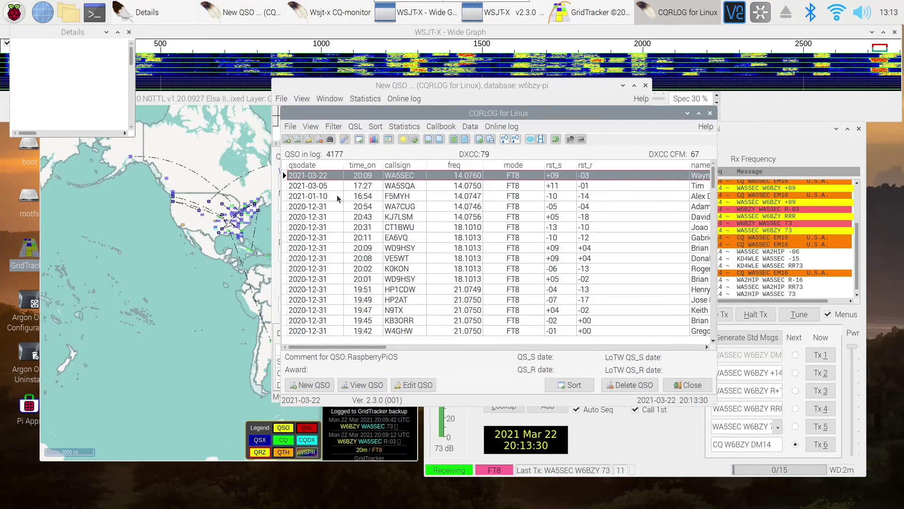